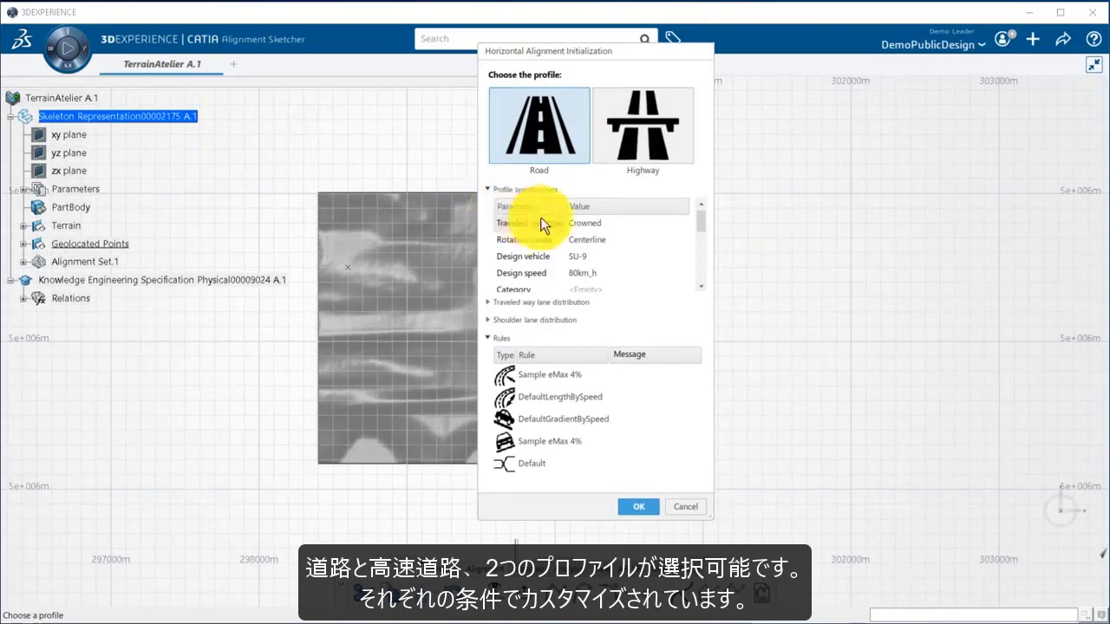
Step: Set the road profile's traveled way type to Crowned and its rotation mode to Centerline
click(662, 223)
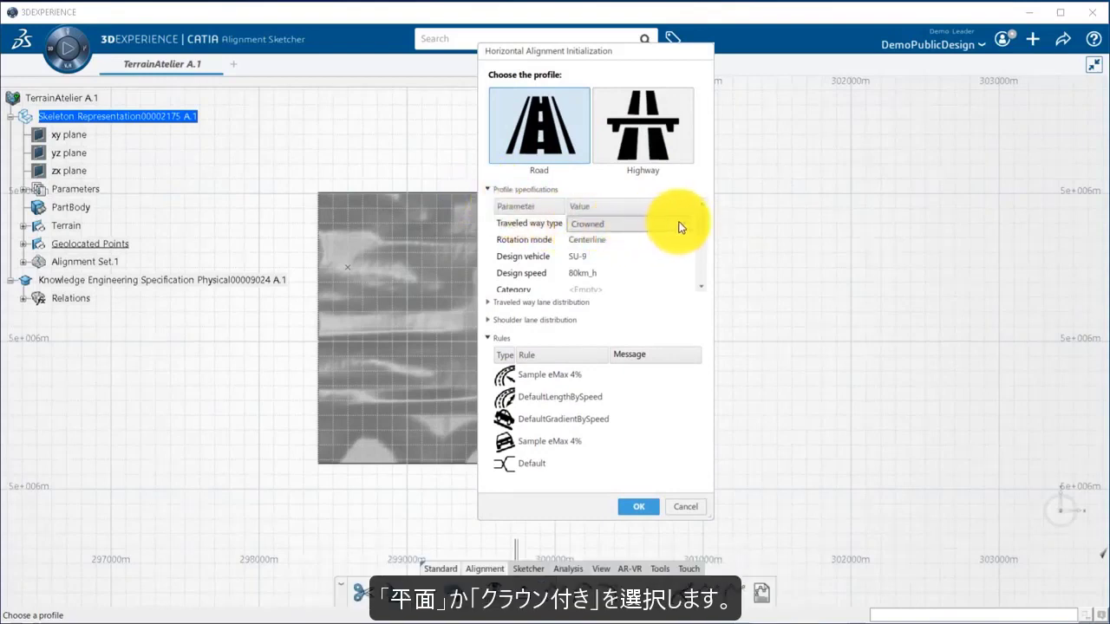
click(680, 227)
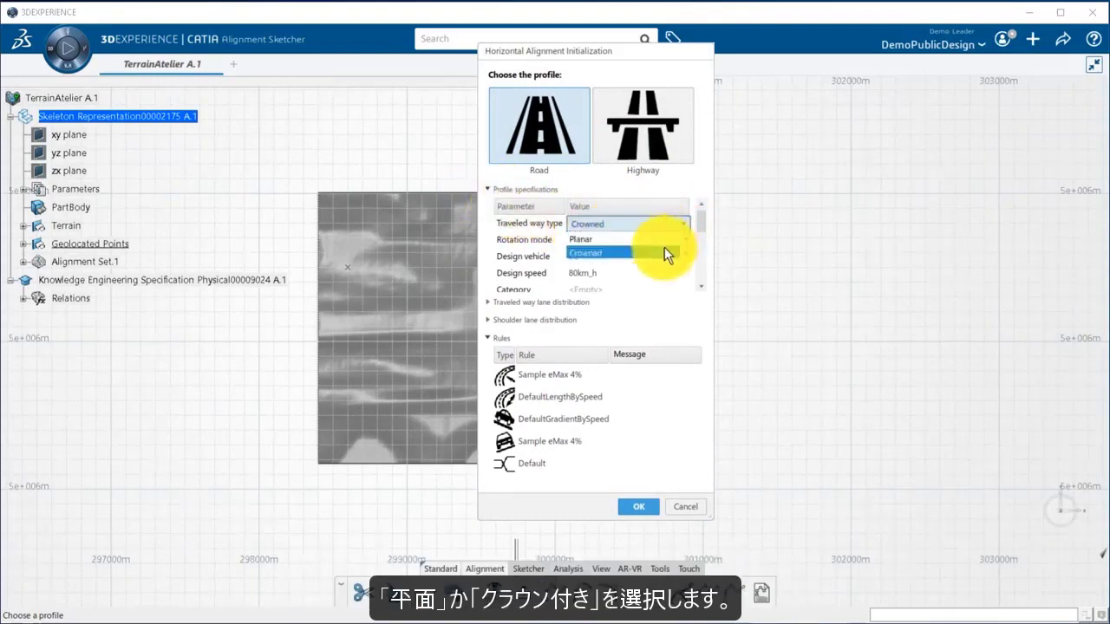
click(664, 249)
click(673, 241)
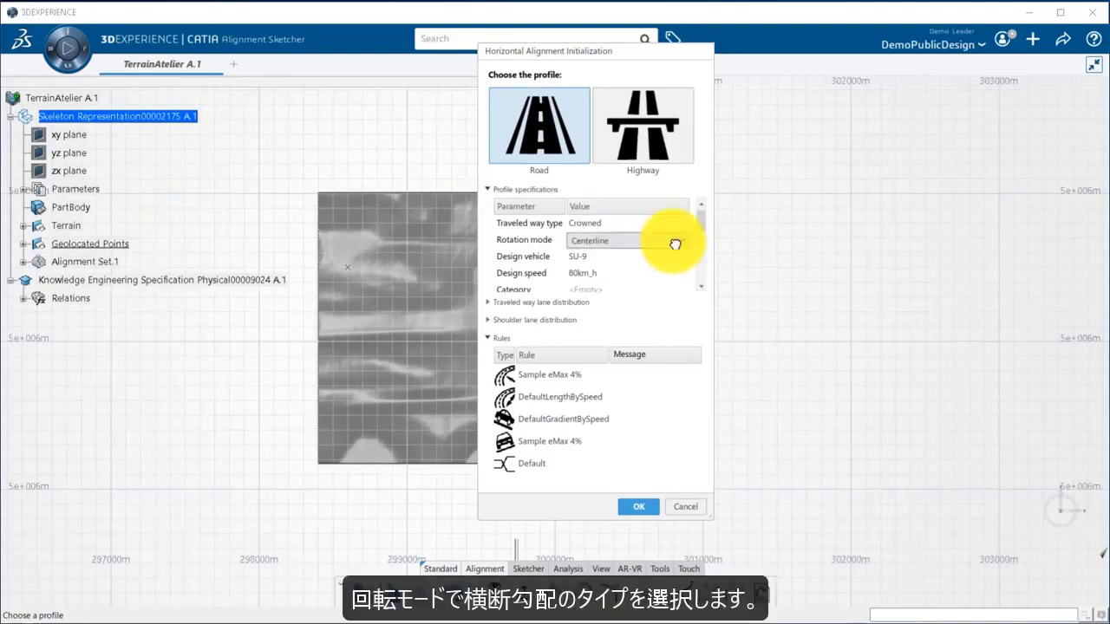
click(679, 243)
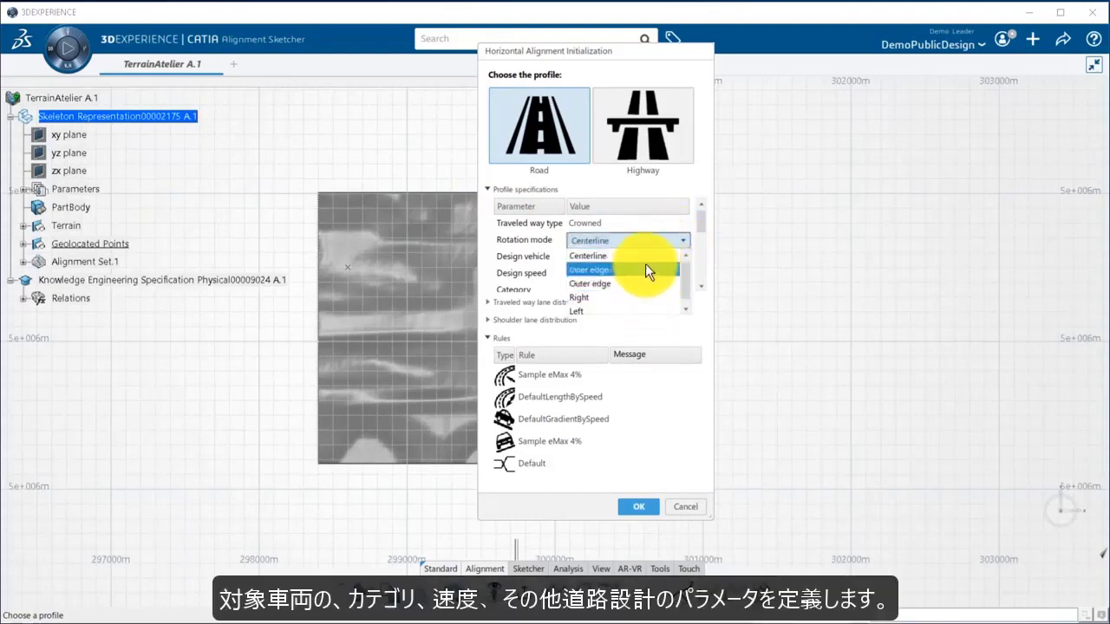
click(650, 256)
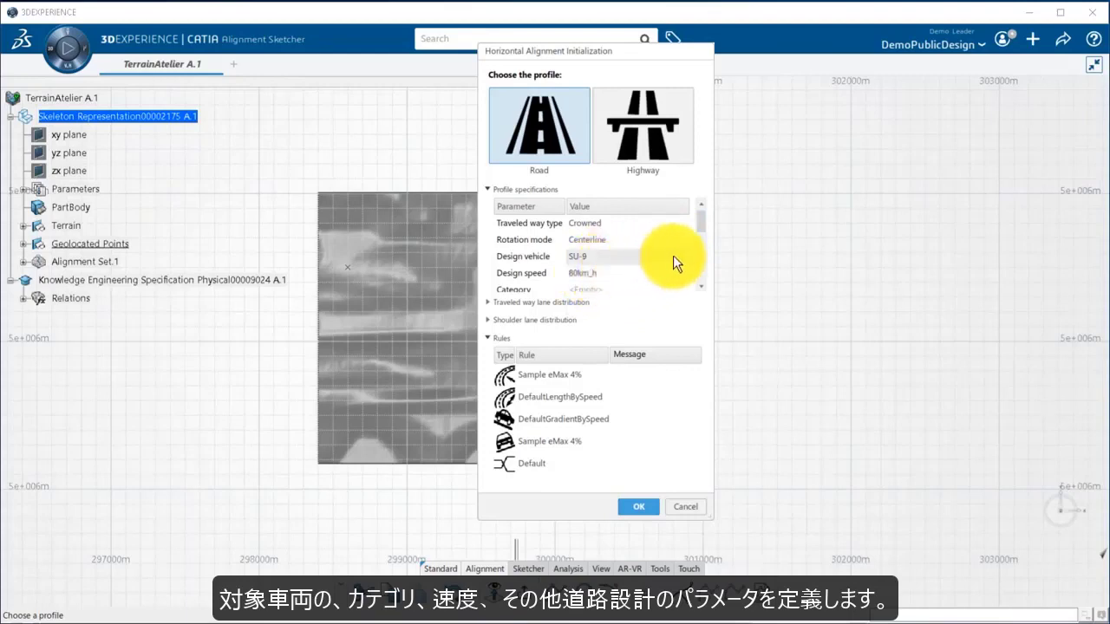
Step: Review the Road profile's traveled way and shoulder lane distributions and accept the horizontal alignment initialization
drag(701, 223, 503, 218)
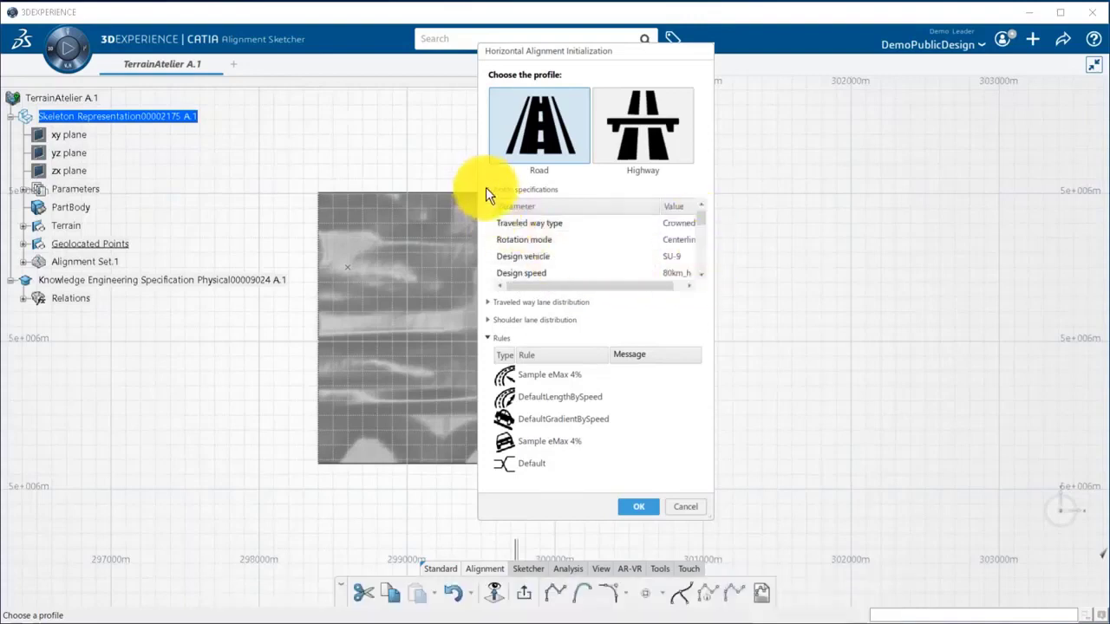
click(486, 189)
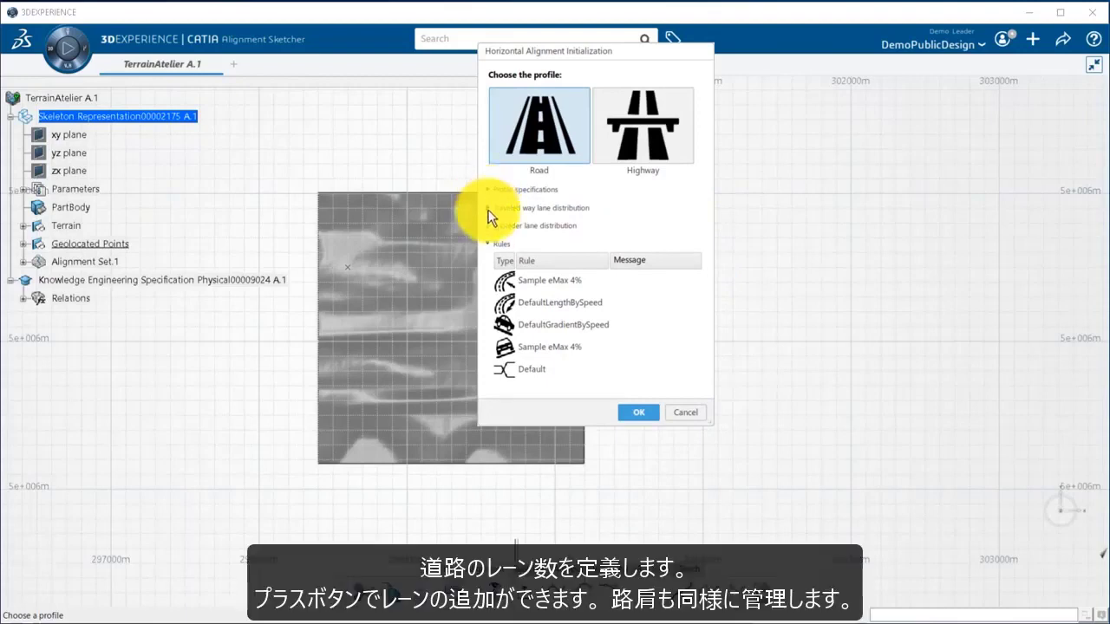
click(488, 208)
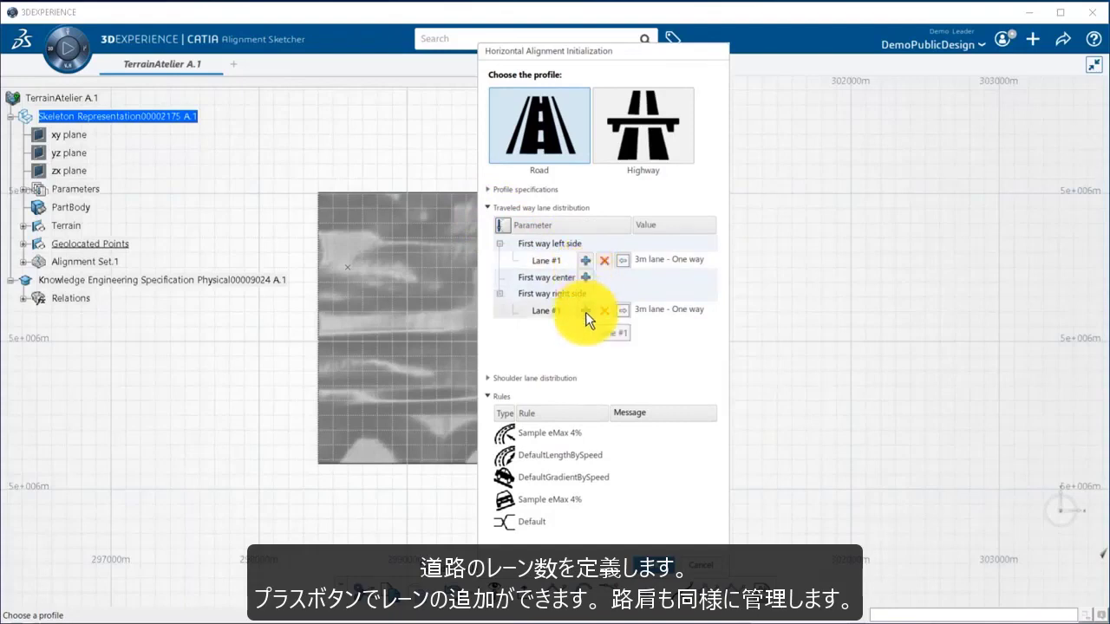
click(489, 212)
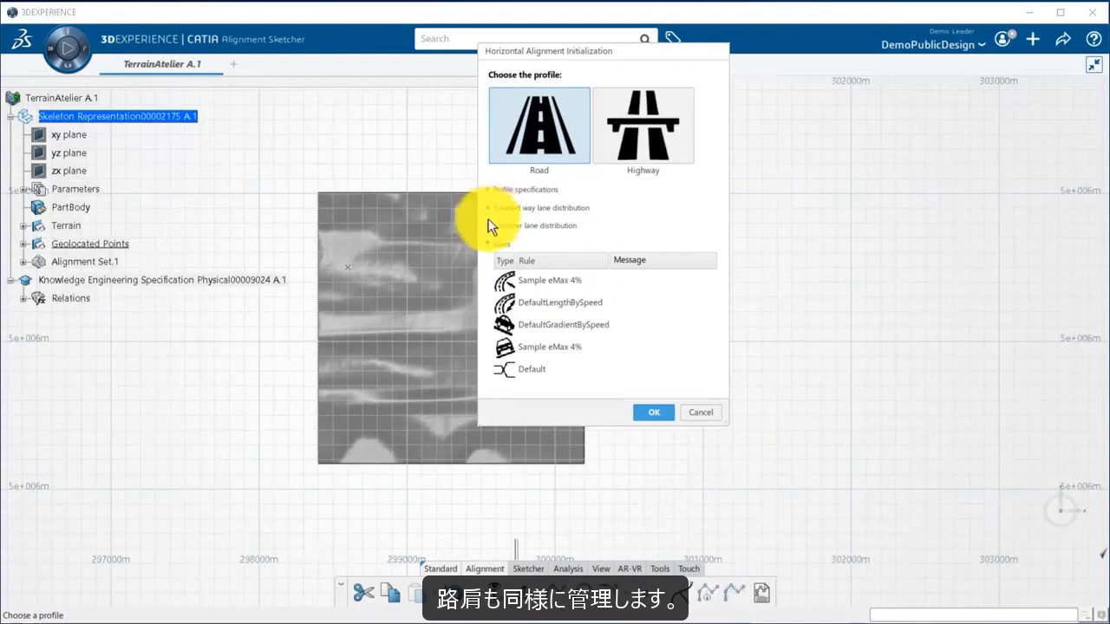
click(488, 225)
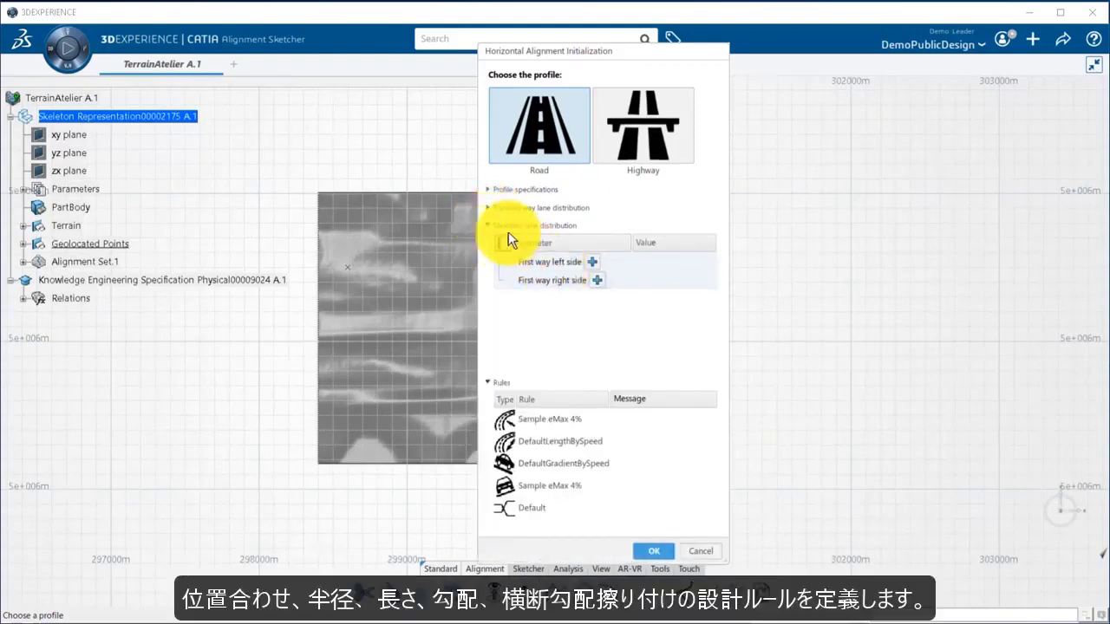
click(490, 225)
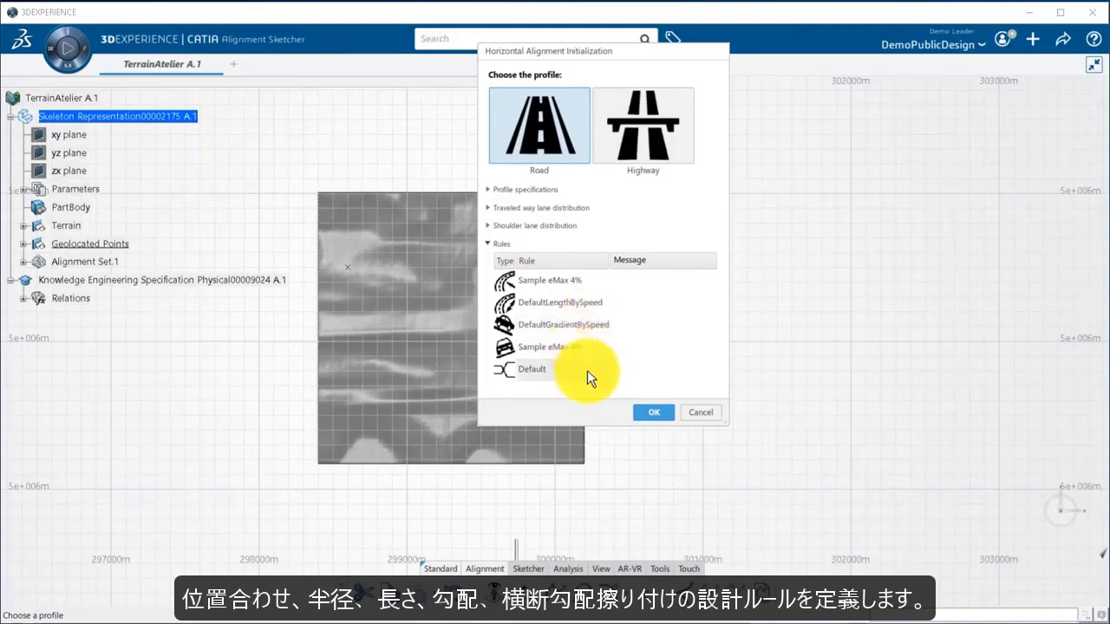
click(656, 411)
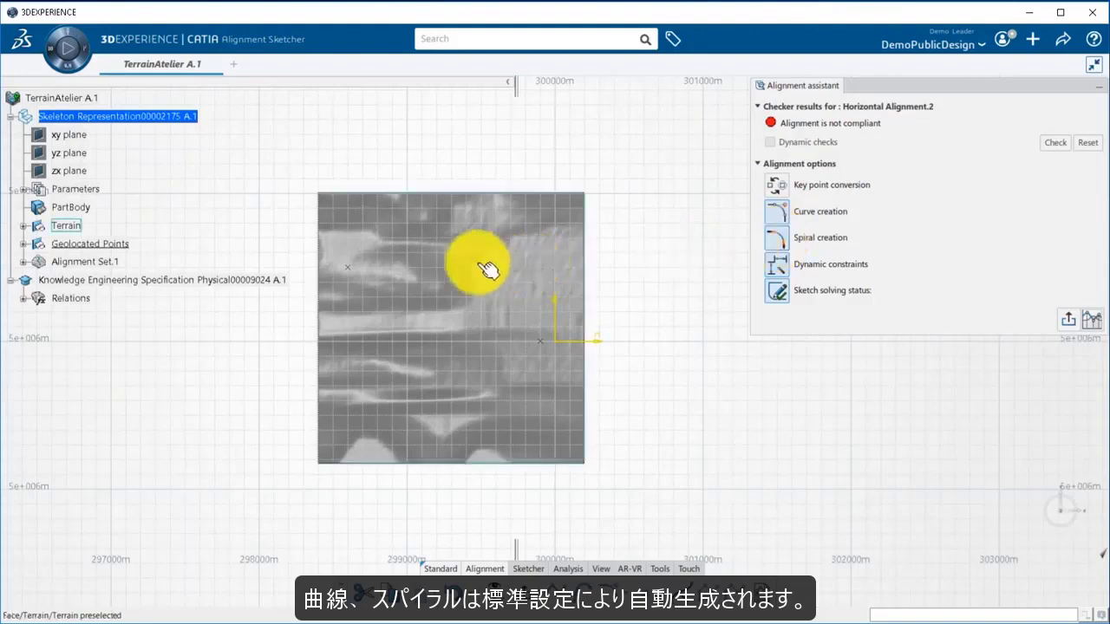
Step: Project the two geolocated points on the terrain onto the alignment sketch and hide the Geolocated Points set
click(348, 266)
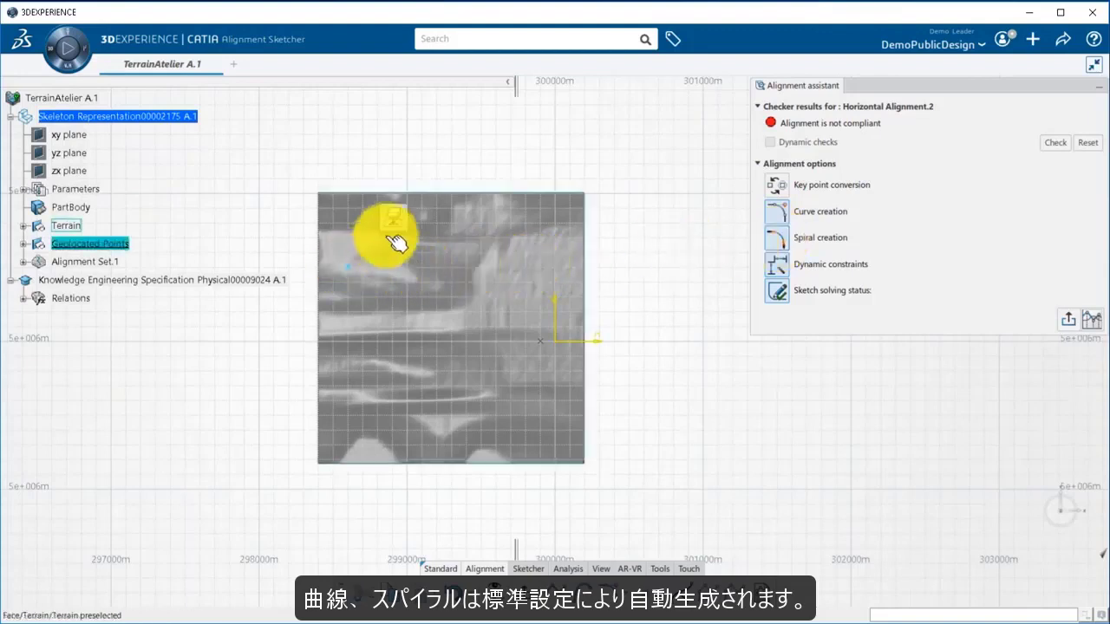
click(394, 218)
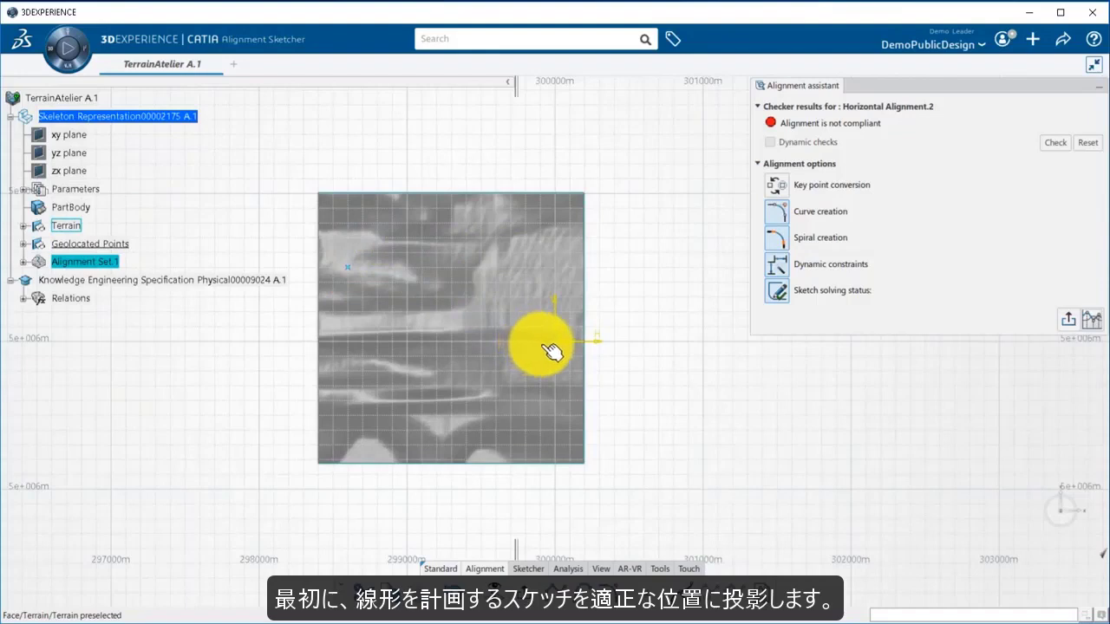
click(549, 348)
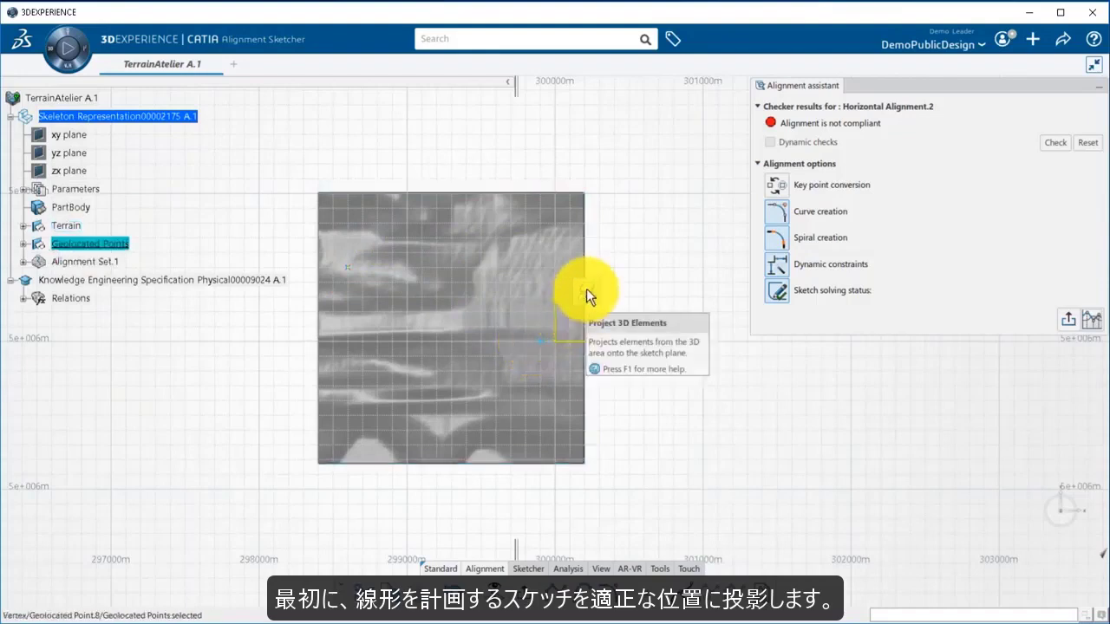
right_click(79, 243)
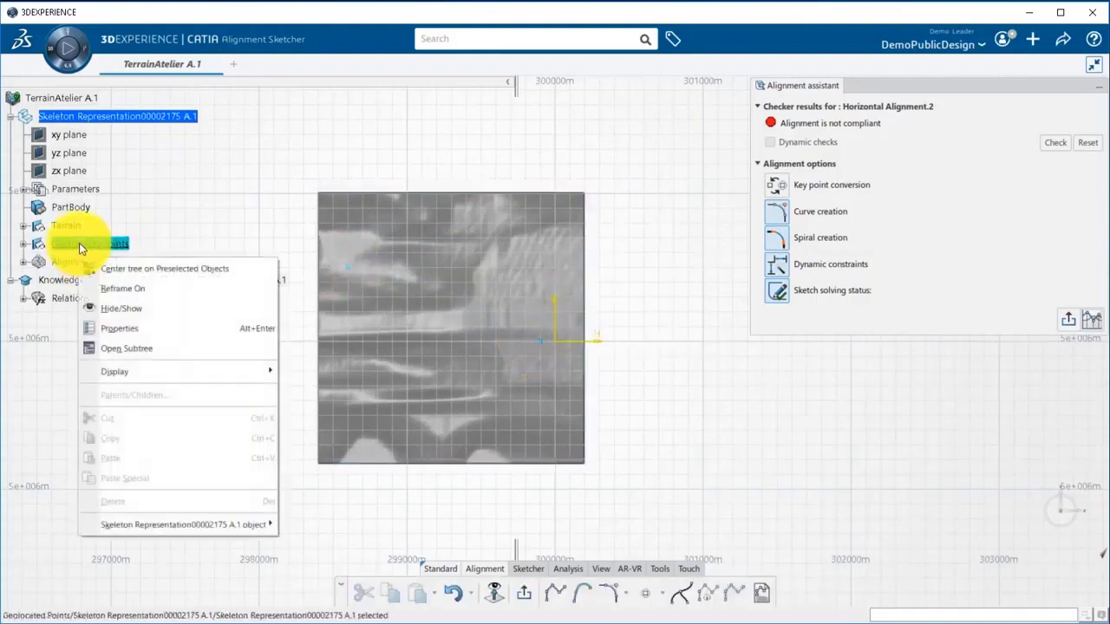
click(133, 306)
Step: Start the alignment profile at the western projected point with a first line at 350 degrees and 500 m long
click(559, 590)
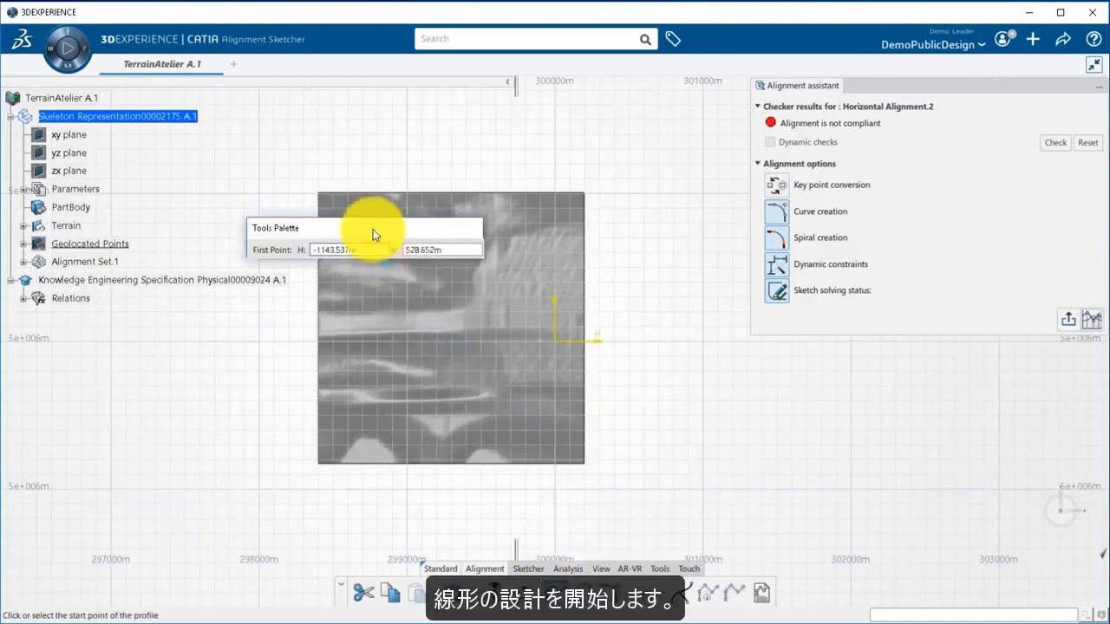
click(349, 268)
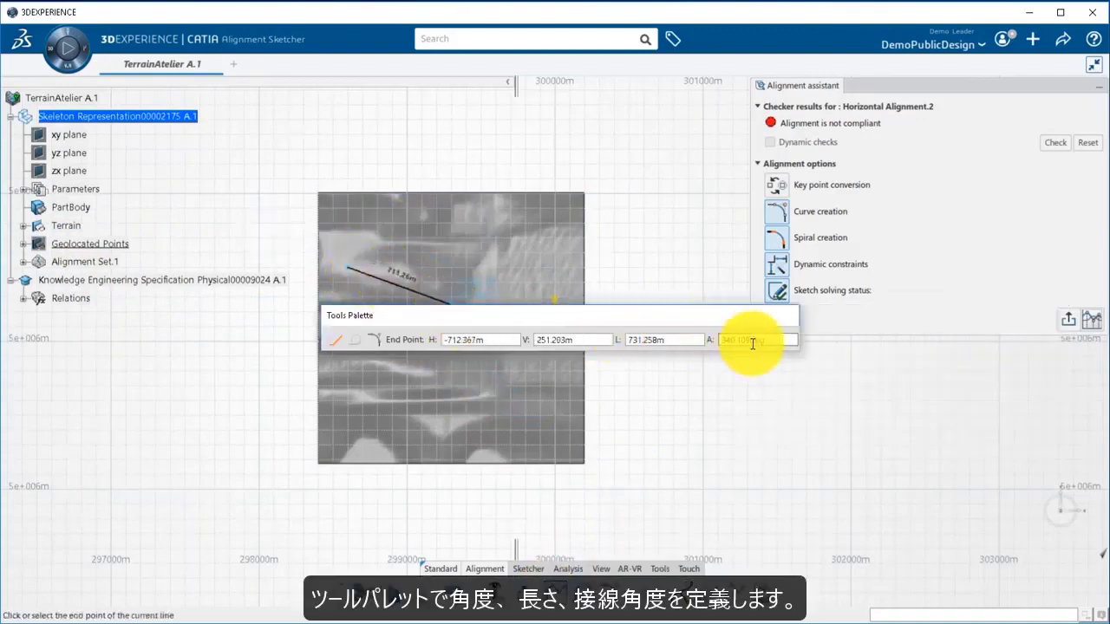
click(721, 340)
text(350)
key(Return)
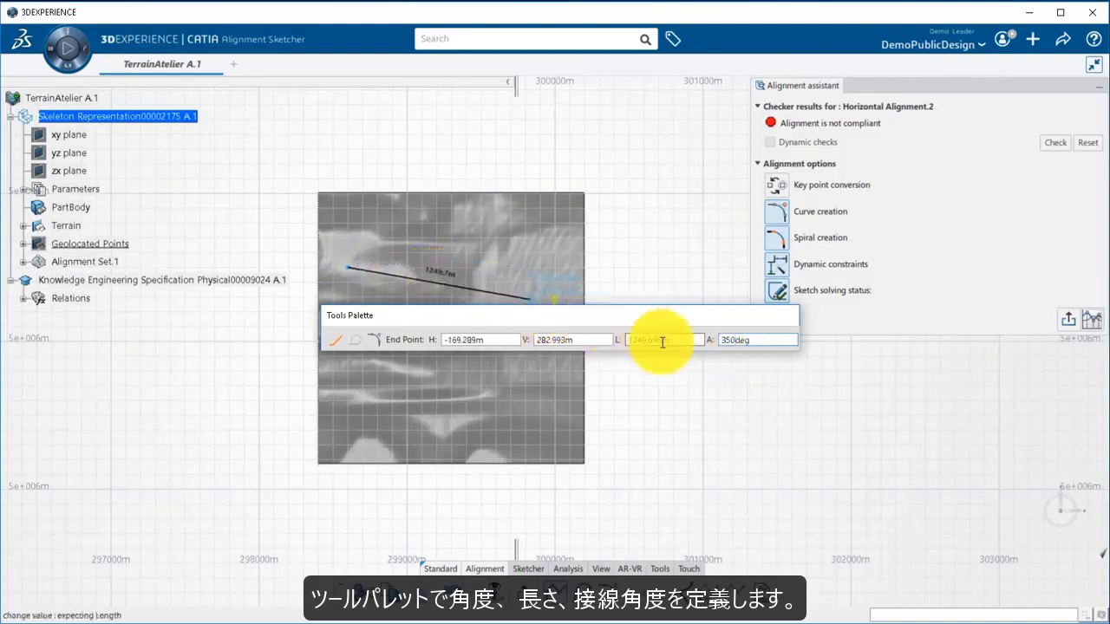
drag(663, 340, 613, 346)
text(500m)
key(Return)
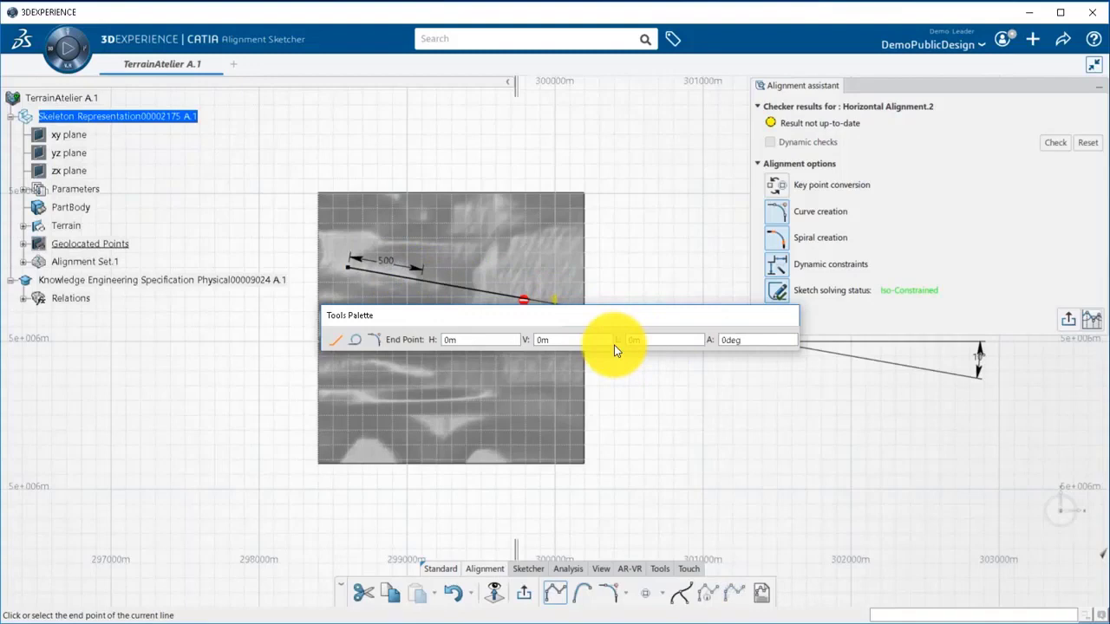
Step: Continue the alignment to an intersection point about 481 m further southeast and end it at the eastern projected point
drag(484, 317, 216, 474)
click(482, 323)
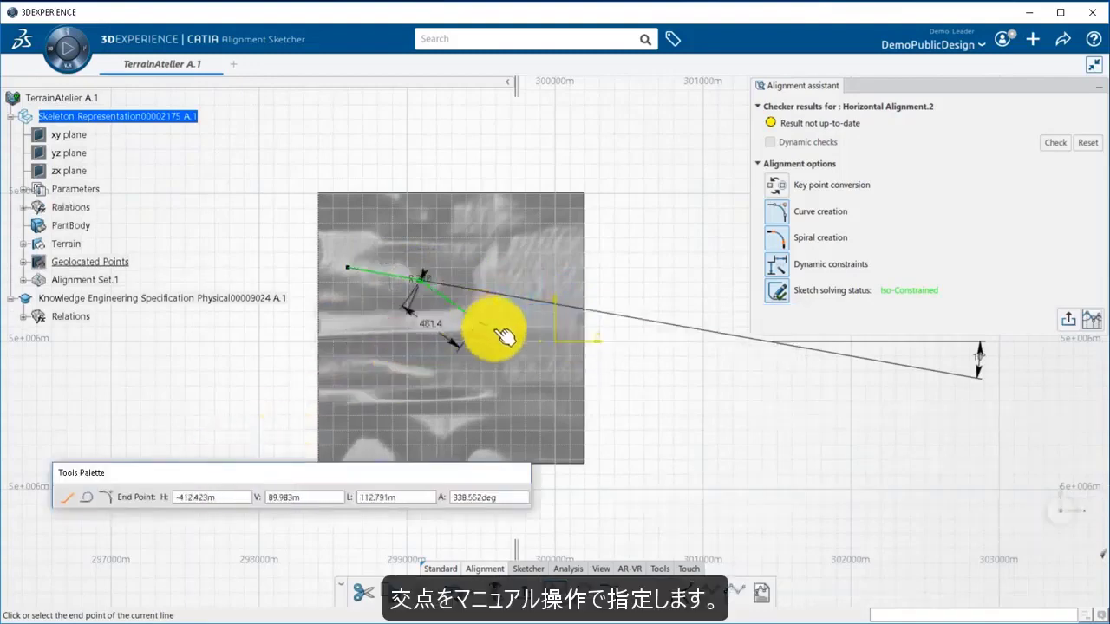
double_click(543, 344)
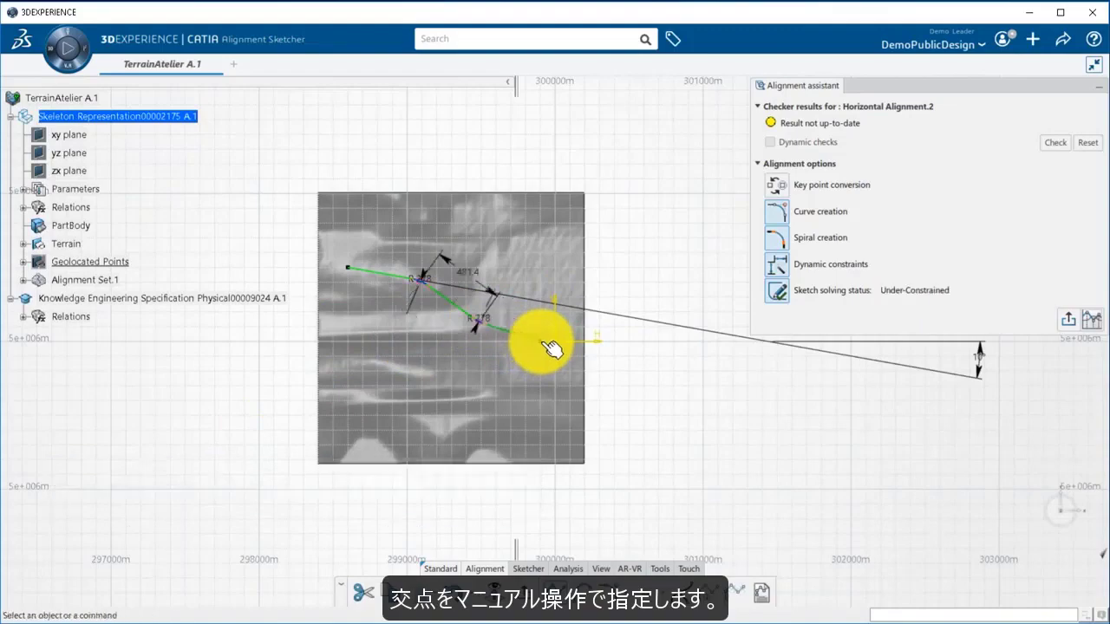
Step: Turn off the automatic entrance transition length of the second horizontal curve and set that length to 40 m
mouse_move(456, 386)
middle_down()
mouse_move(458, 346)
mouse_move(457, 439)
mouse_move(448, 413)
mouse_move(396, 421)
mouse_move(449, 390)
middle_up()
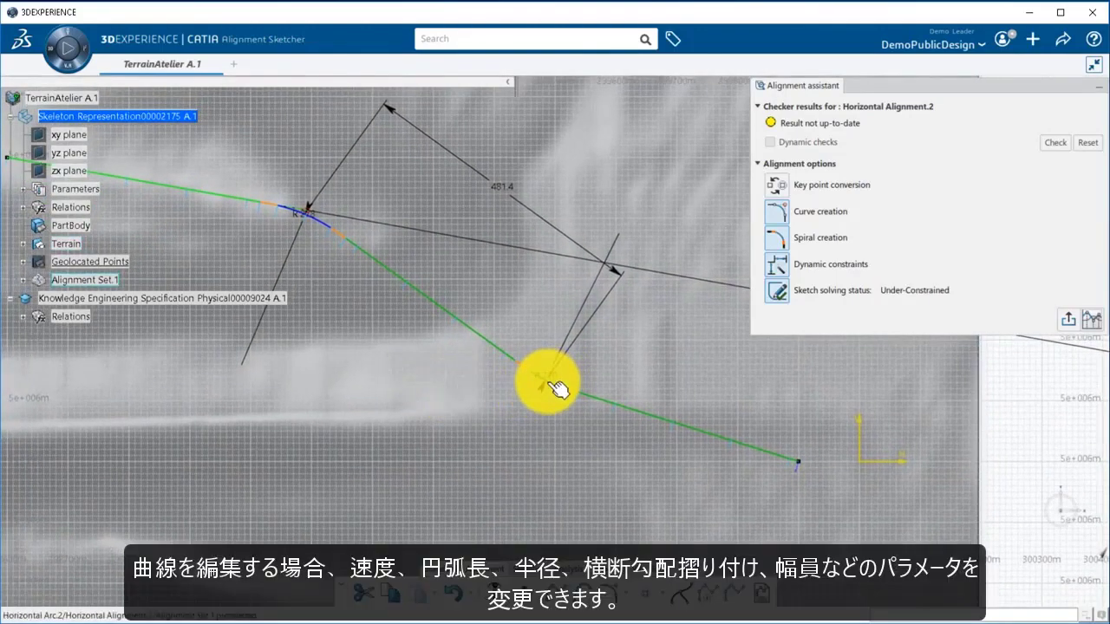
click(556, 388)
double_click(548, 382)
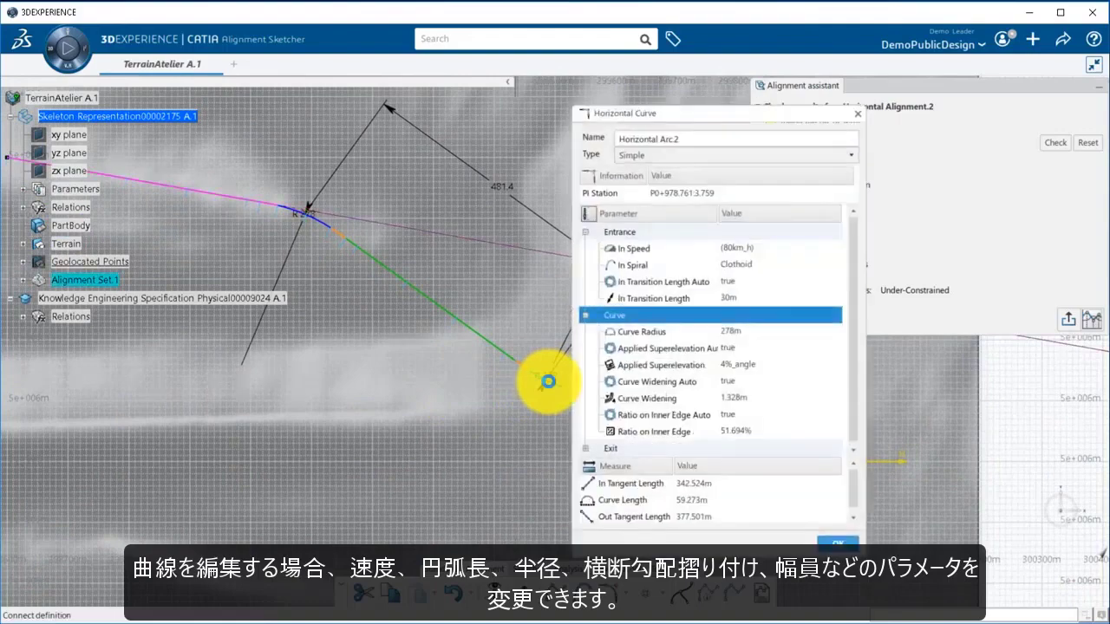
click(734, 279)
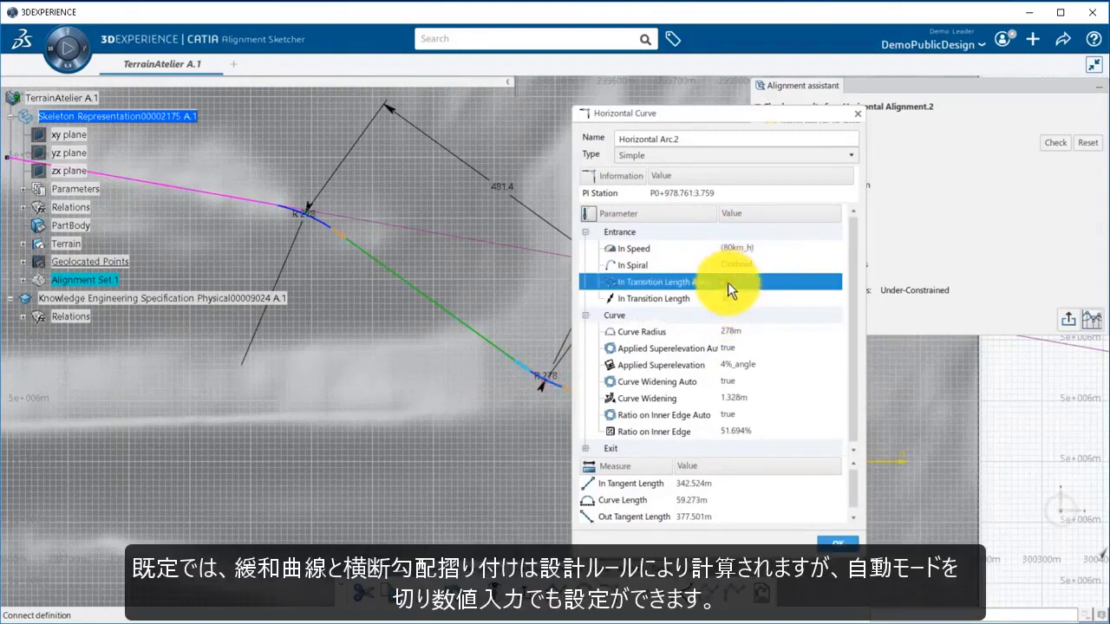
click(728, 299)
click(729, 302)
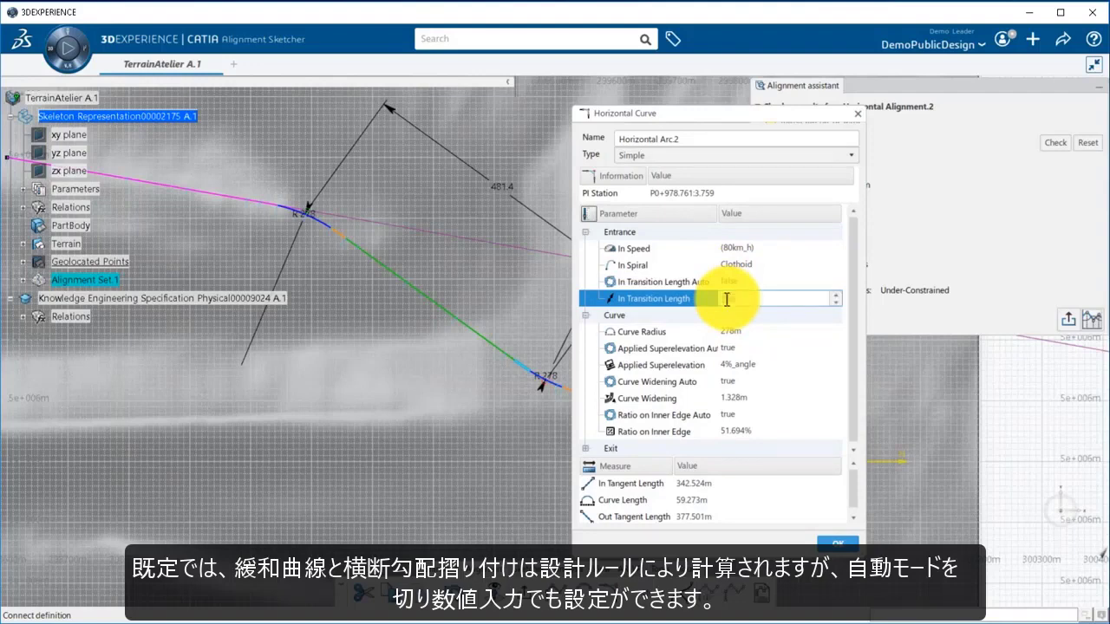
key(Return)
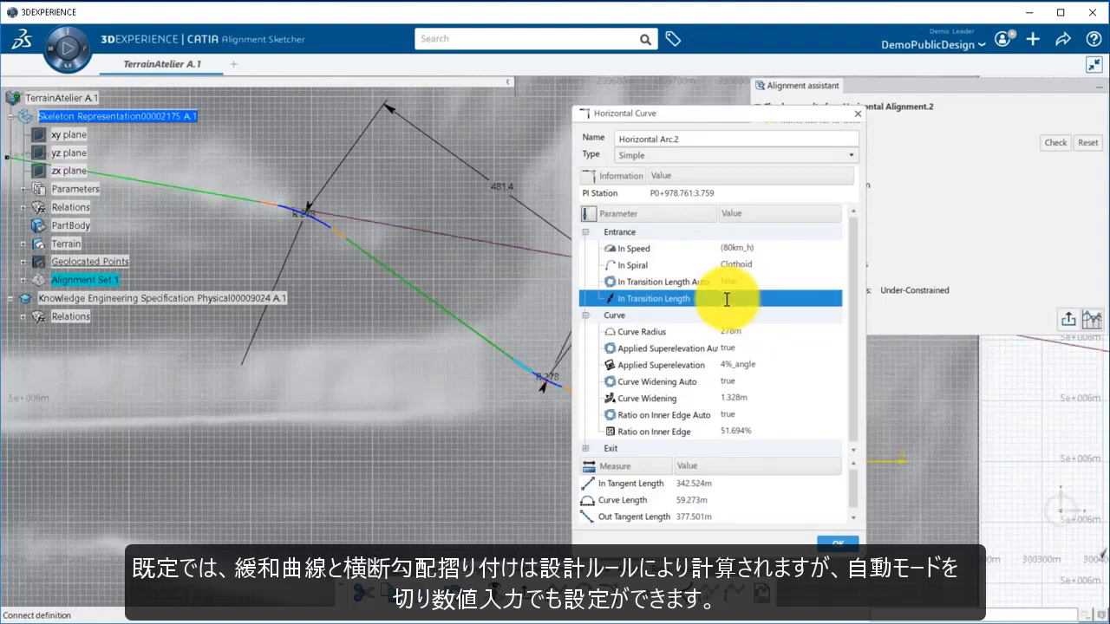
Step: Turn off automatic applied superelevation for the second curve, set it to 6% and accept the curve definition
click(729, 350)
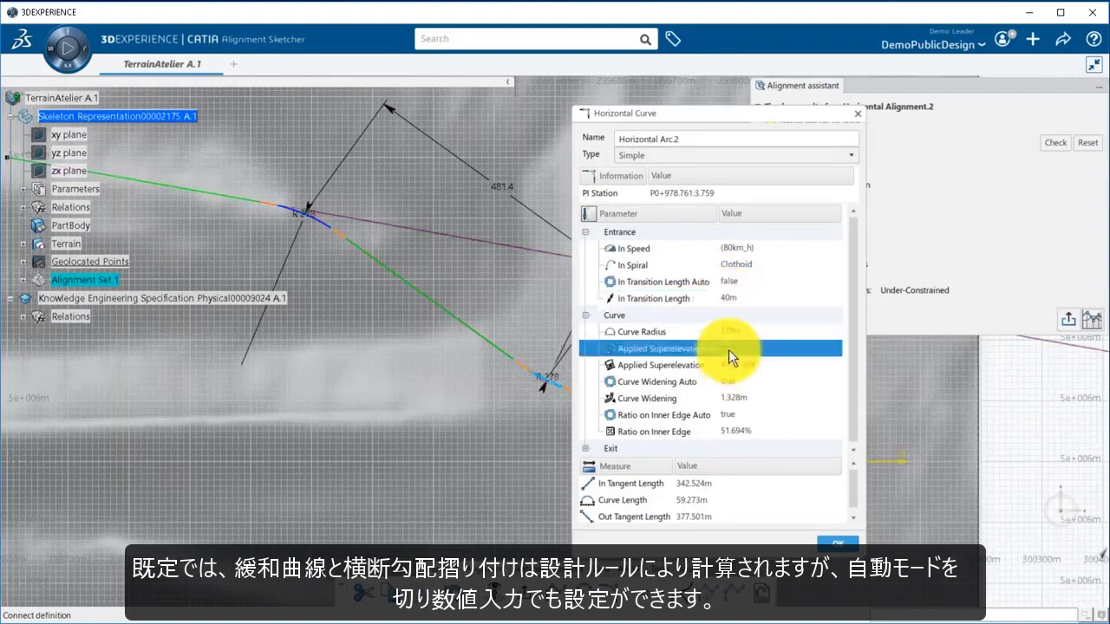
click(726, 364)
click(726, 363)
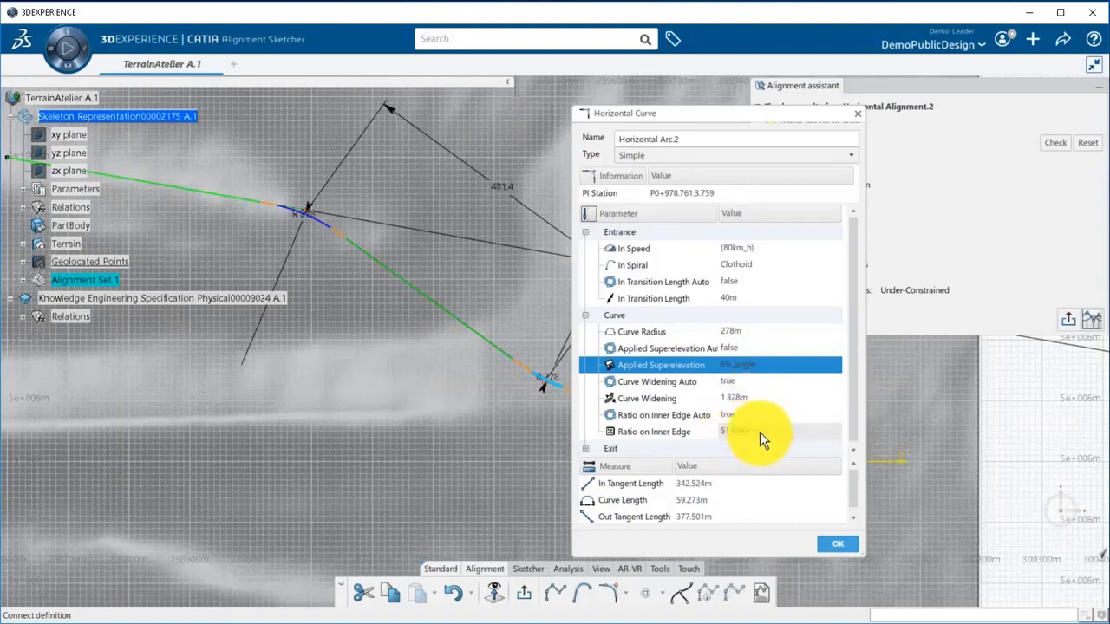
click(586, 317)
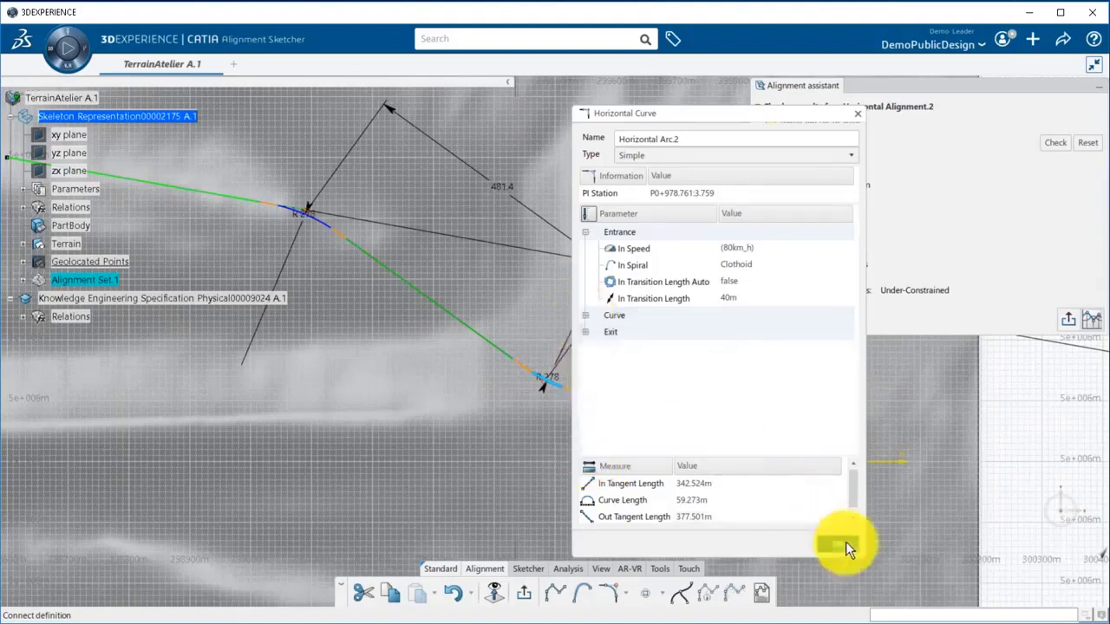
click(837, 543)
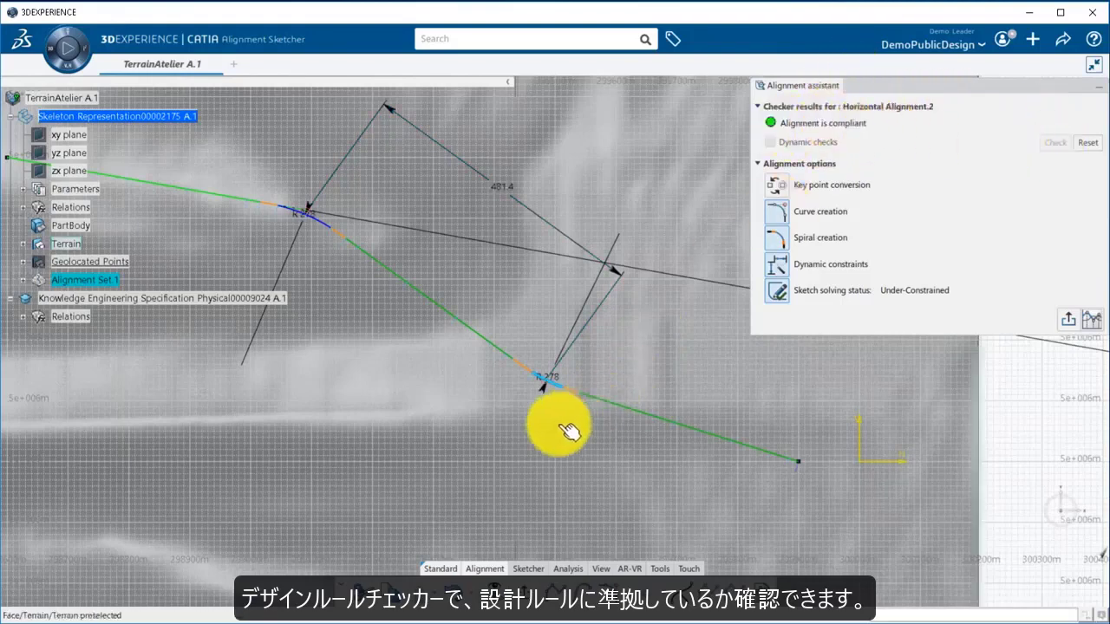
Step: Set the second curve's radius to 250 m and check the alignment against the design rules, examining the reported radius message
double_click(558, 385)
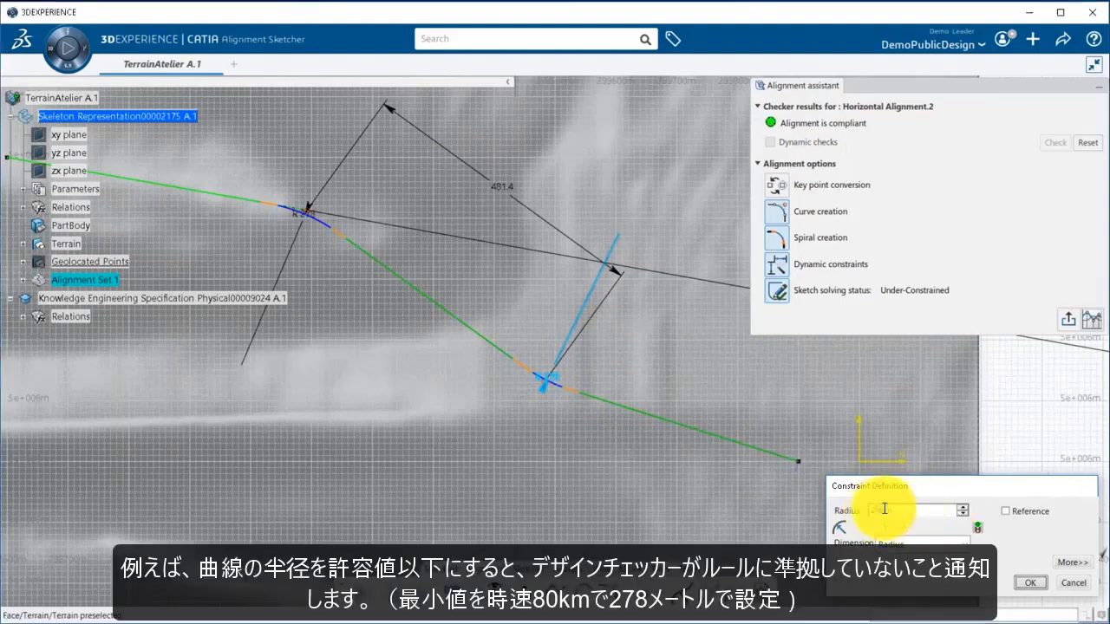
key(Return)
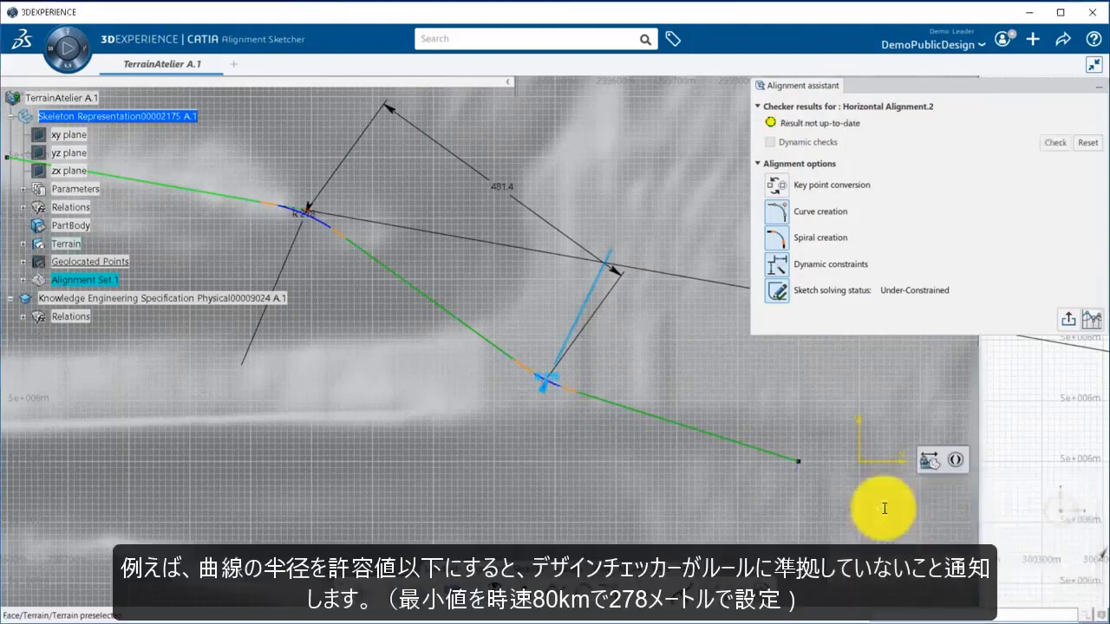
click(1057, 143)
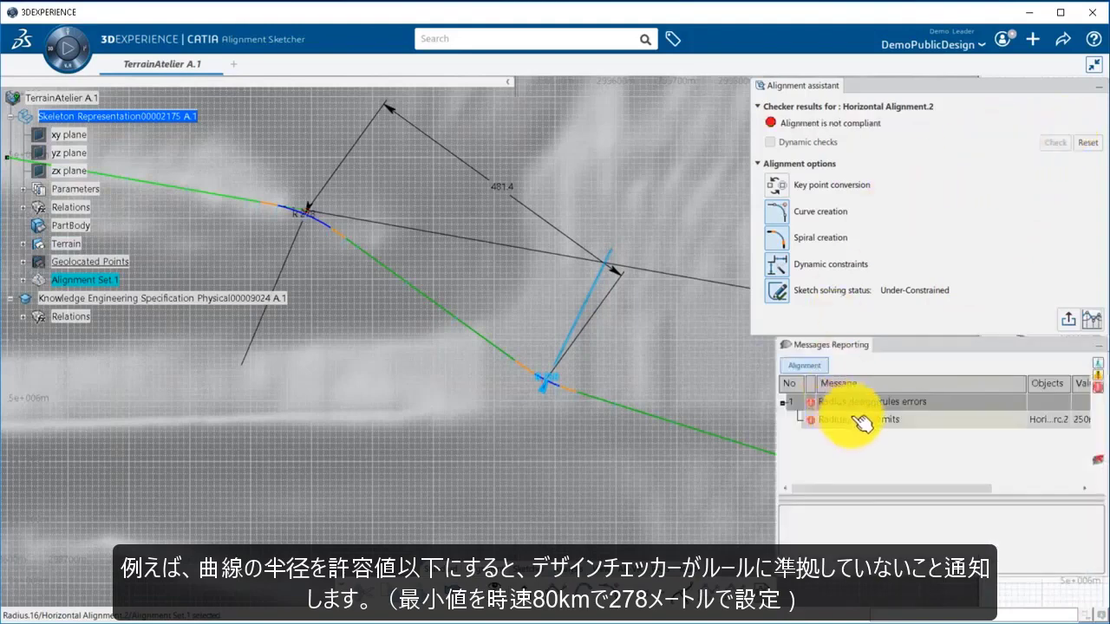
click(867, 424)
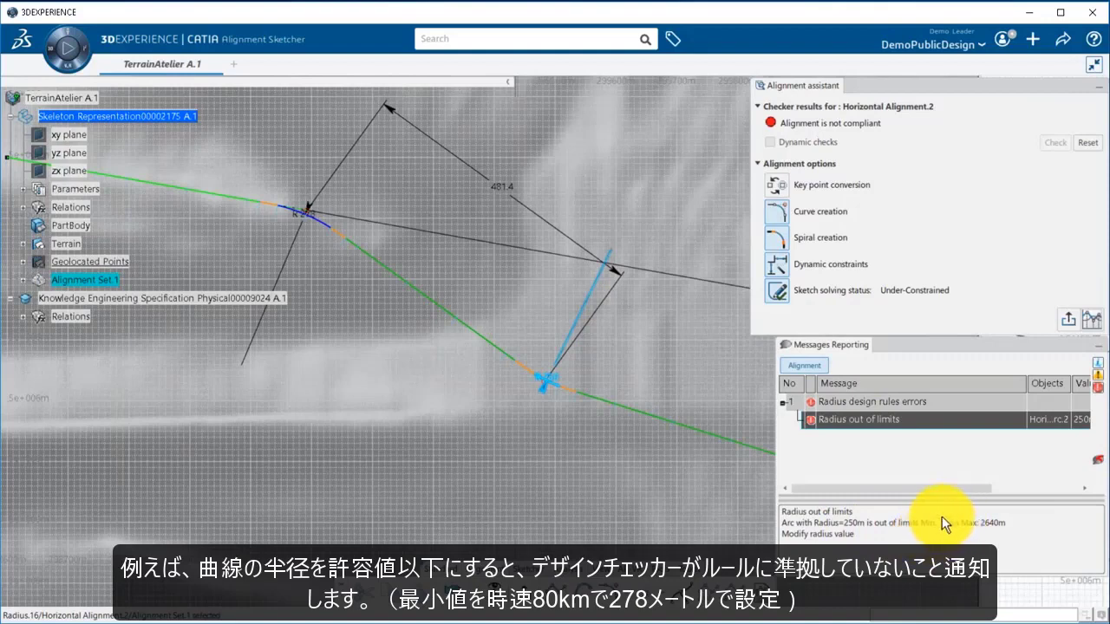
Step: Automatically fix the second curve's out-of-limits radius error and close the messages report
right_click(871, 423)
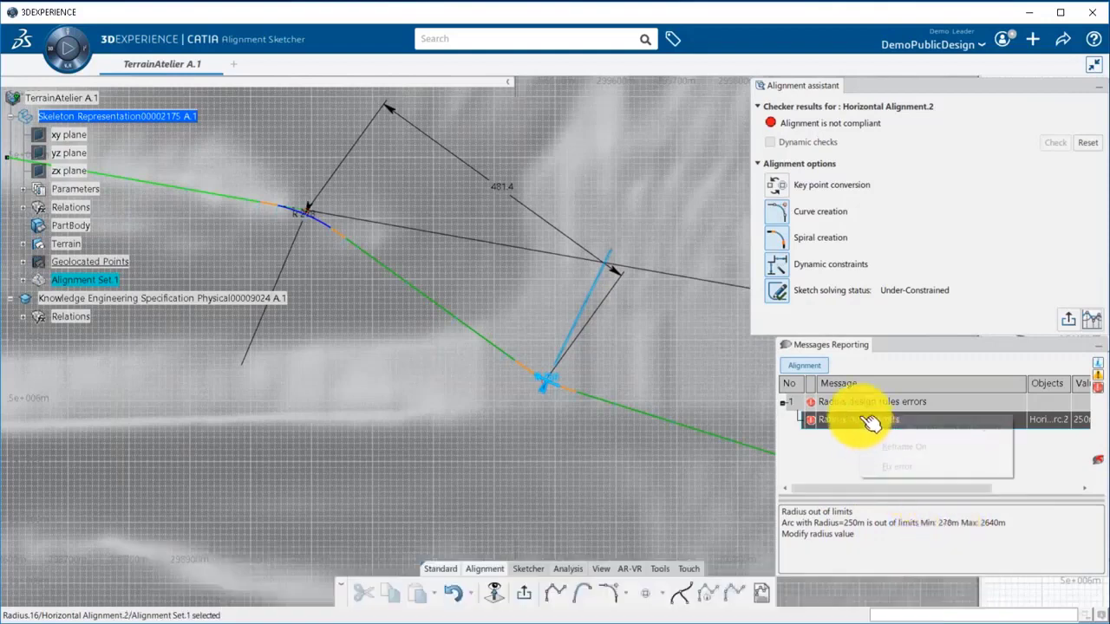
click(914, 469)
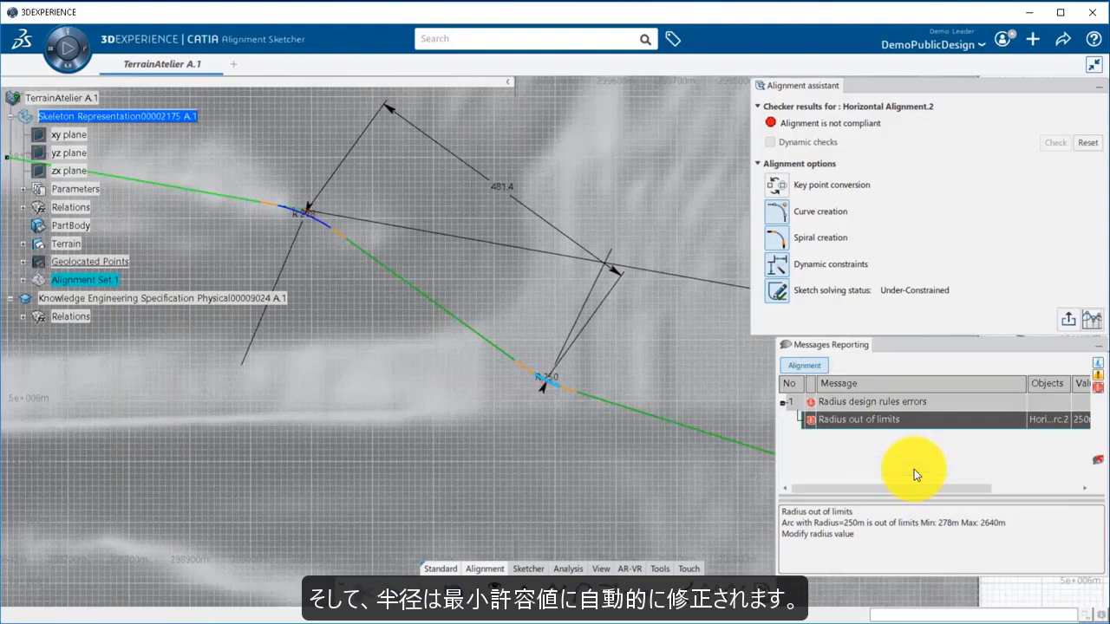
click(1102, 347)
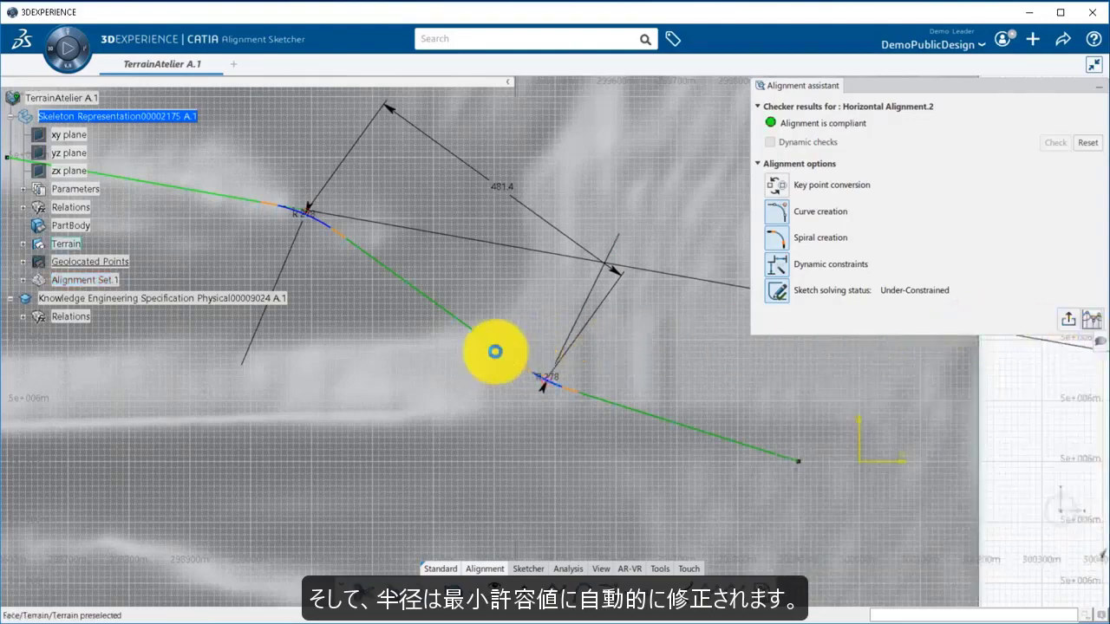
Step: Open the alignment's stationing settings, set the station label to PK and the starting ahead value to 153+354
middle_drag(392, 337, 453, 376)
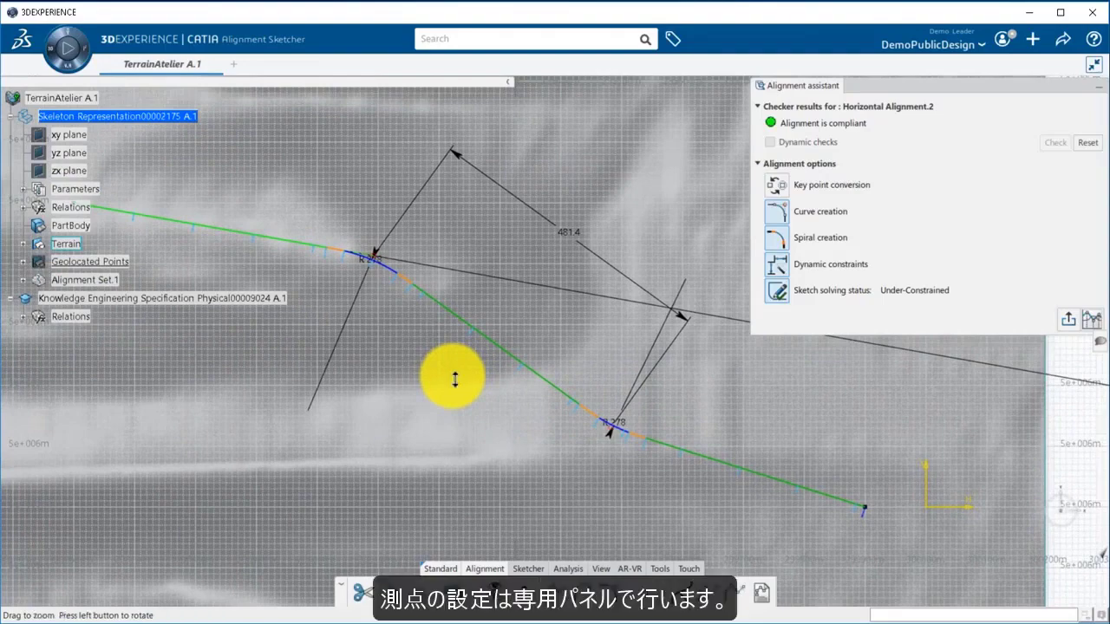
click(731, 594)
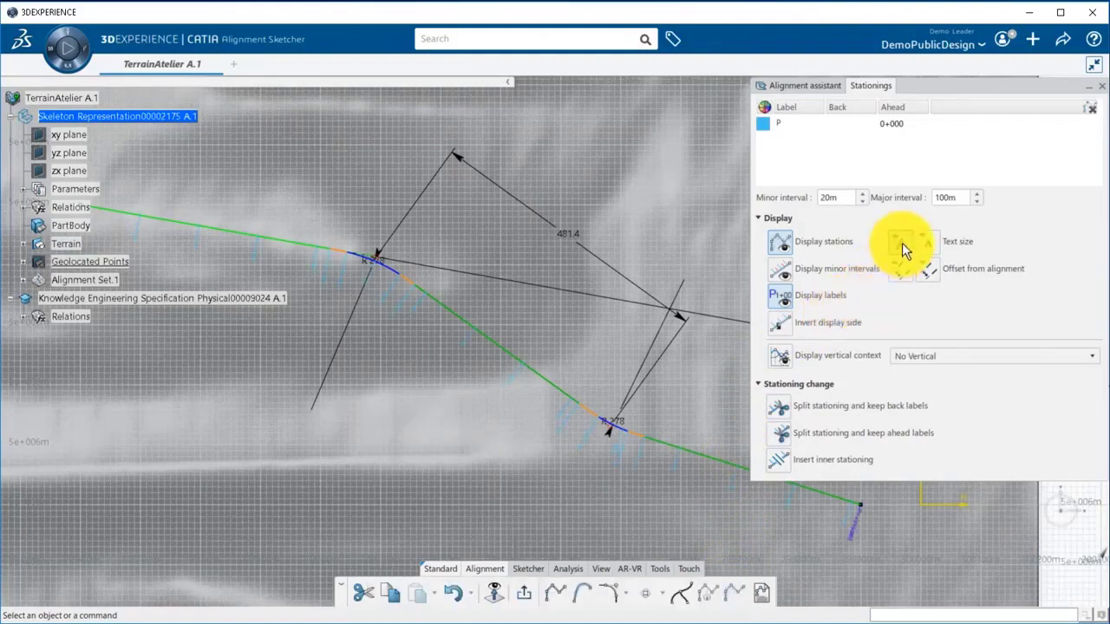
middle_drag(421, 407, 416, 336)
middle_drag(260, 371, 547, 446)
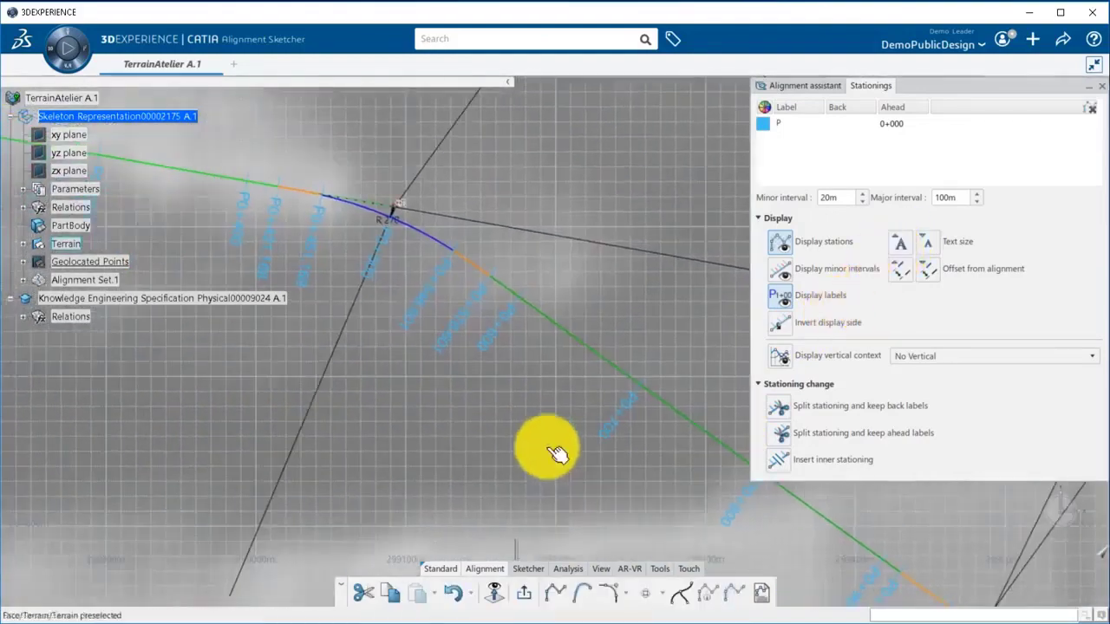
middle_drag(182, 339, 497, 471)
click(793, 121)
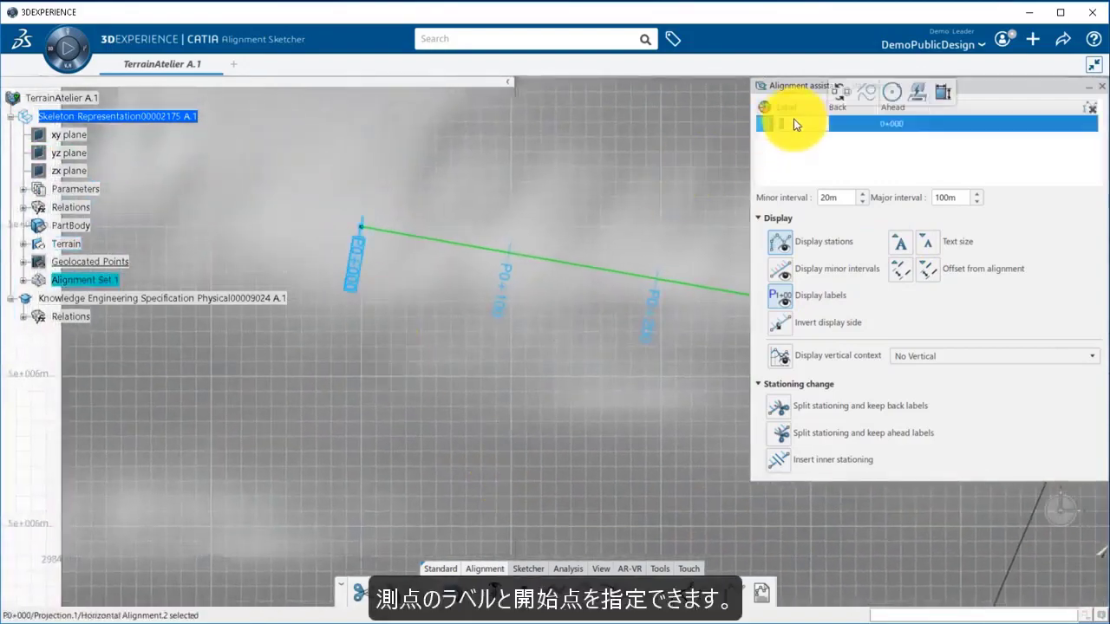
text(K)
key(Return)
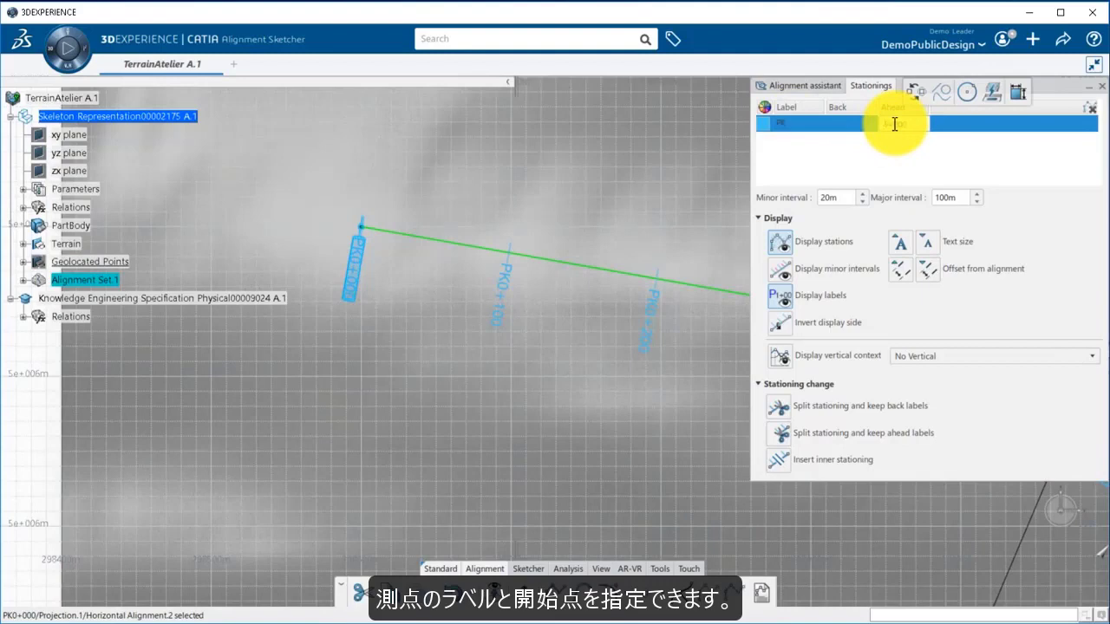
click(894, 125)
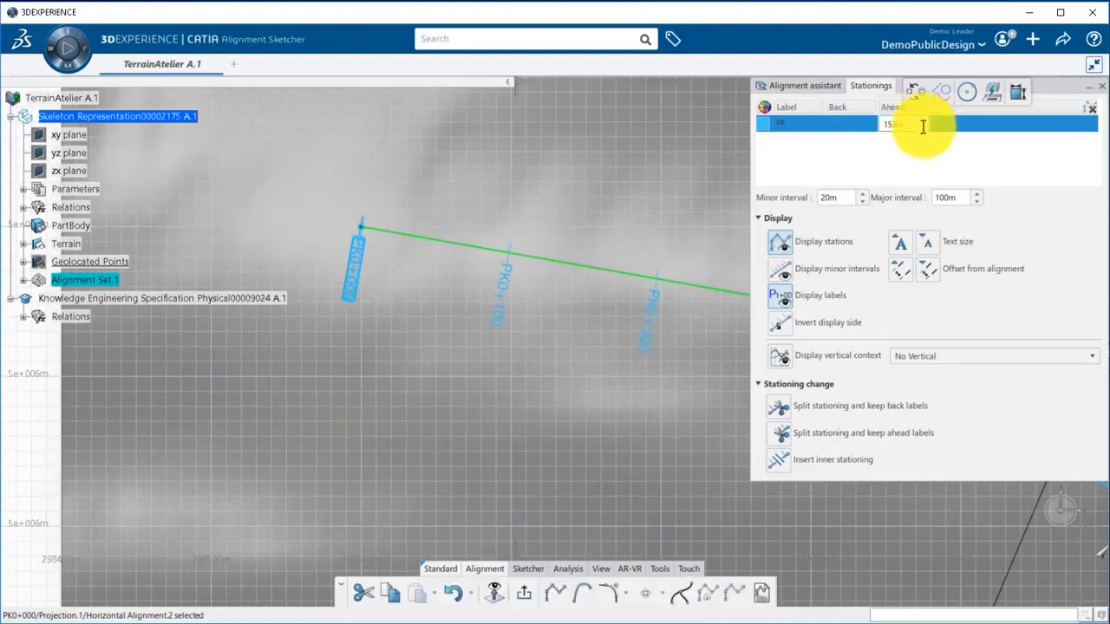
key(Return)
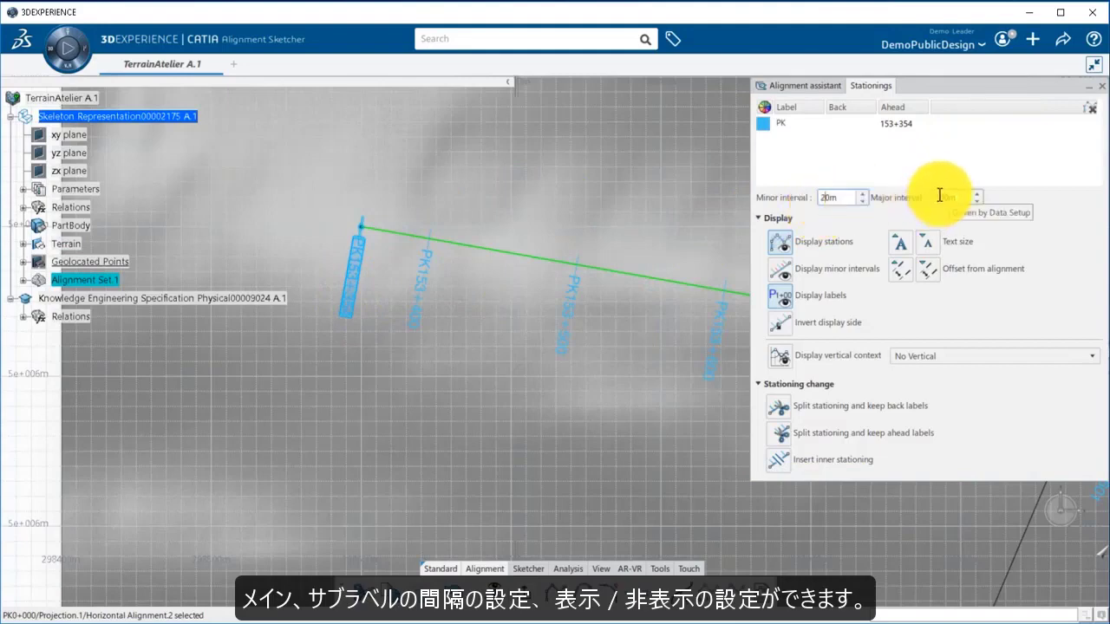
Step: Try out the stationing display options for minor intervals, labels and inverted display side
click(783, 244)
click(778, 266)
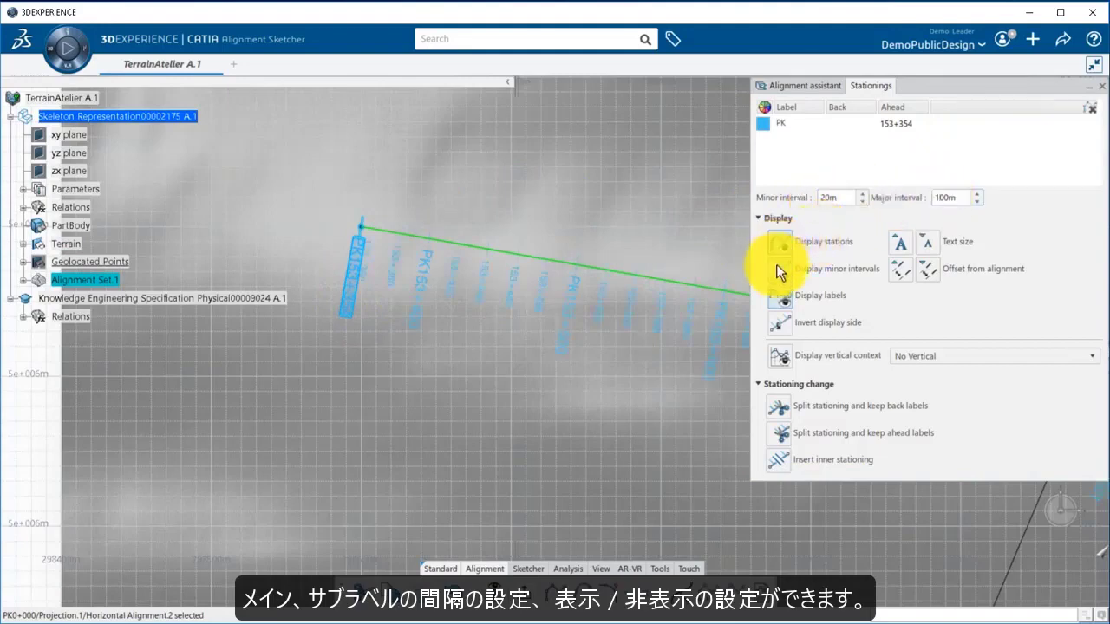
click(776, 267)
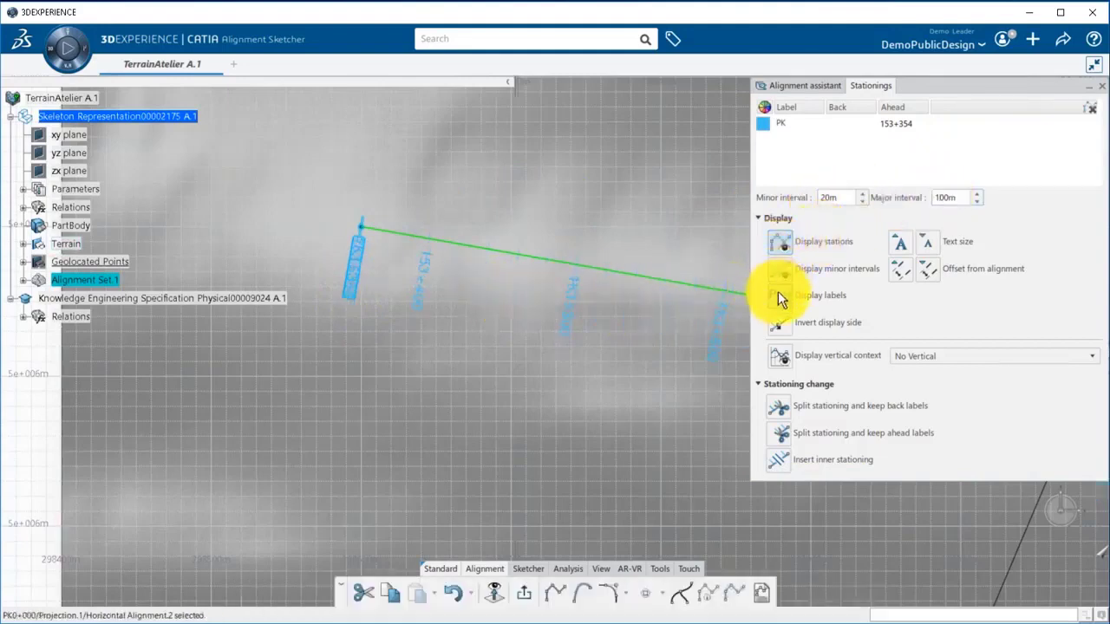
click(777, 322)
click(778, 323)
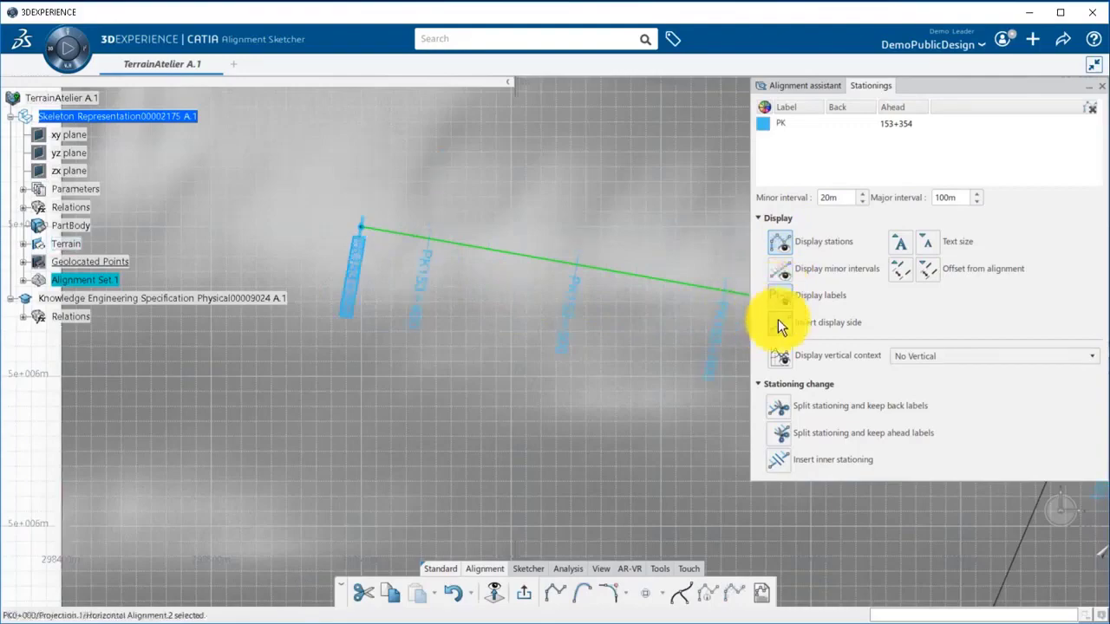
Step: Split the stationing at PK154+145 on the line between the two curves, keeping the back labels
middle_drag(612, 329, 273, 321)
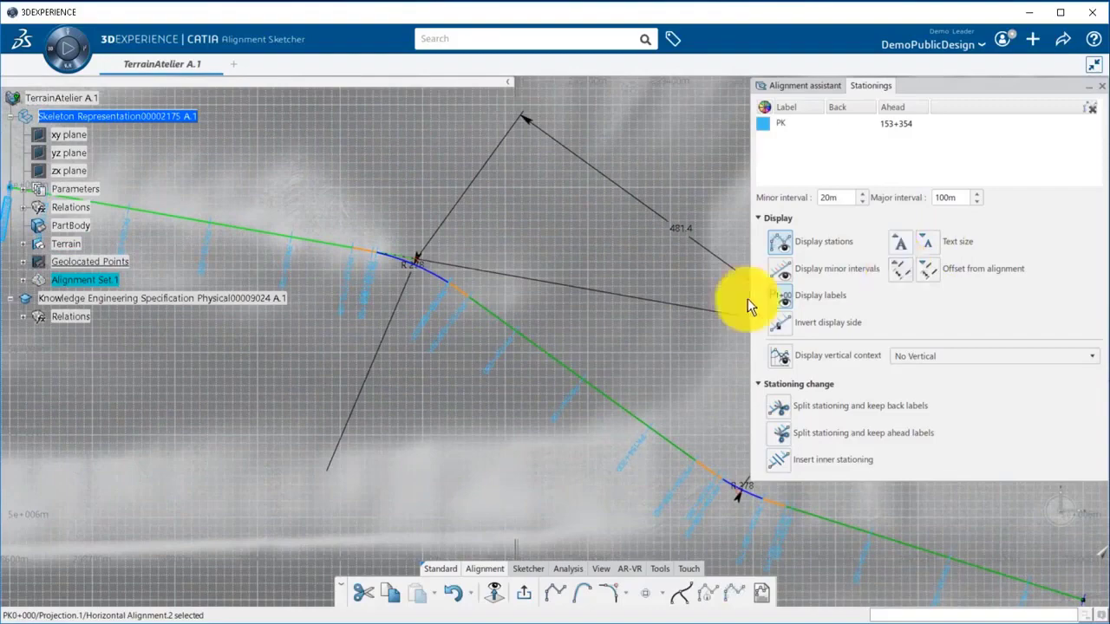
middle_drag(602, 372, 620, 297)
click(777, 406)
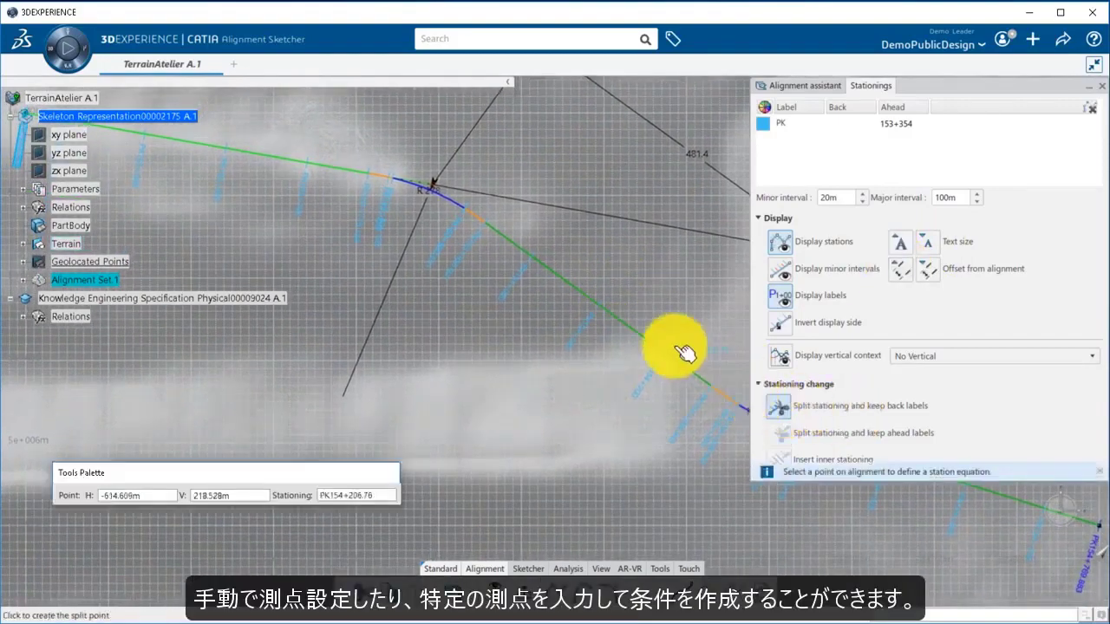
drag(356, 491, 458, 339)
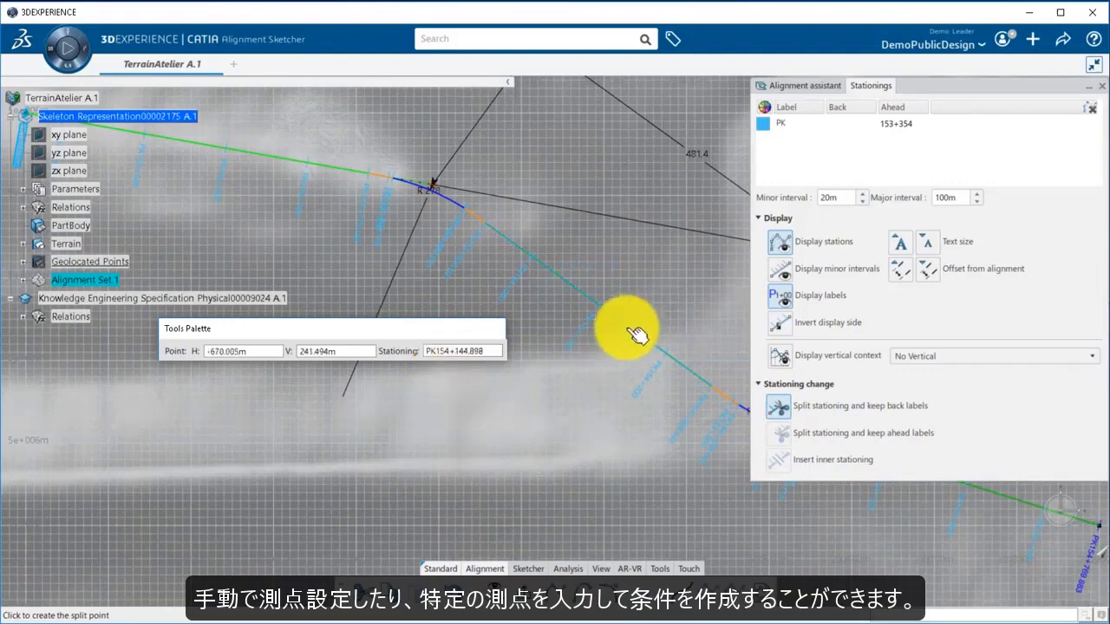
drag(455, 351, 484, 352)
key(BackSpace)
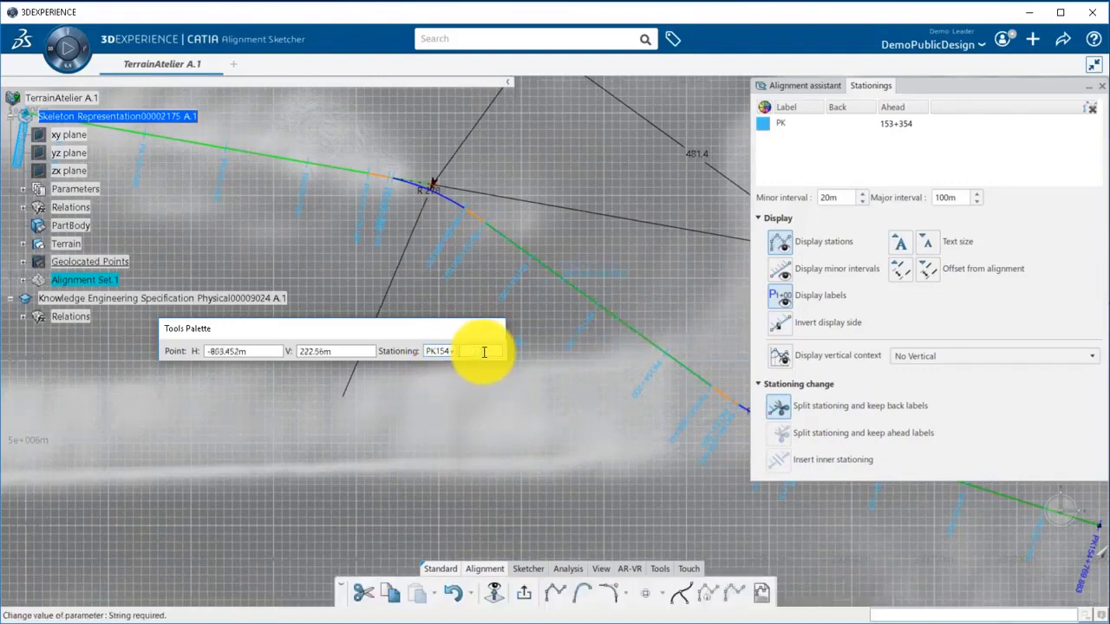
text(145)
key(Return)
Step: Set the ahead value of the new station equation at PK154+145 to 200+000
middle_drag(600, 402, 409, 367)
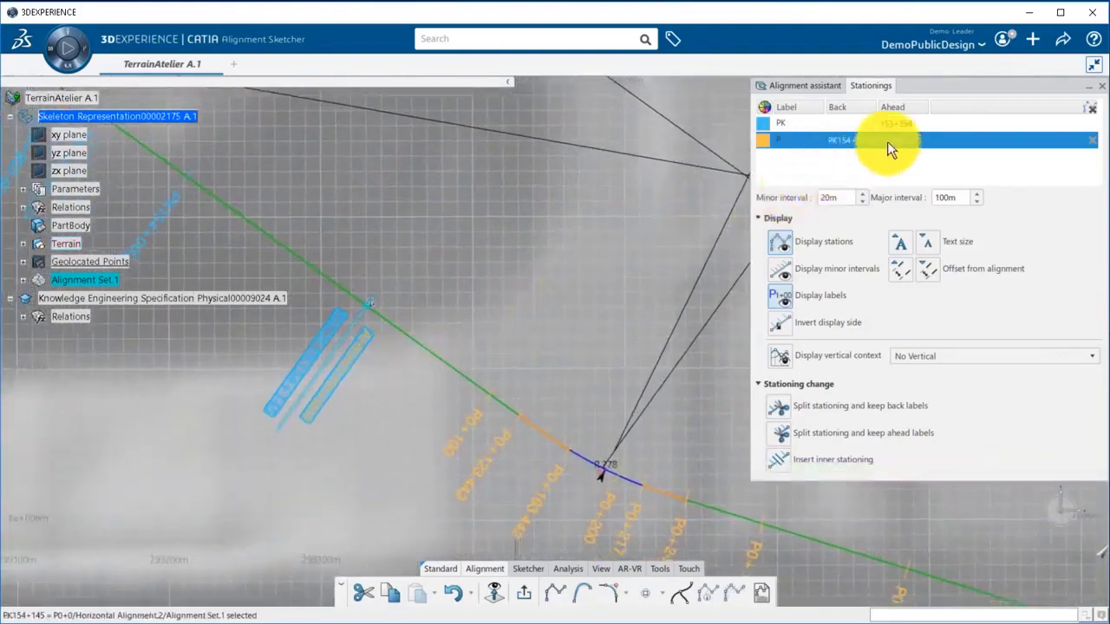
key(Return)
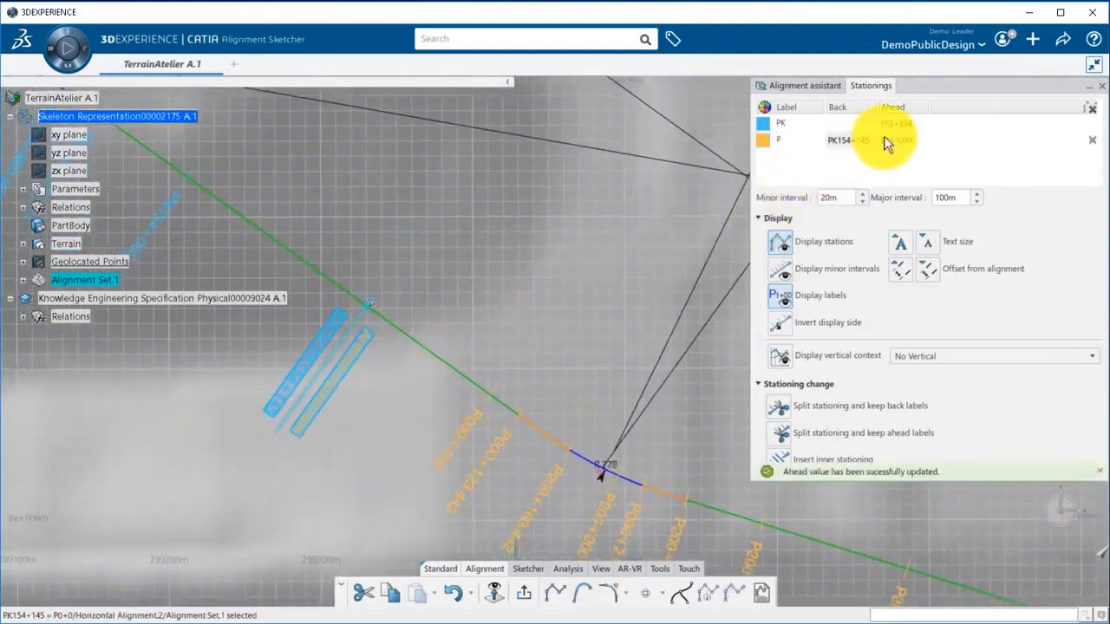
middle_drag(409, 386, 536, 335)
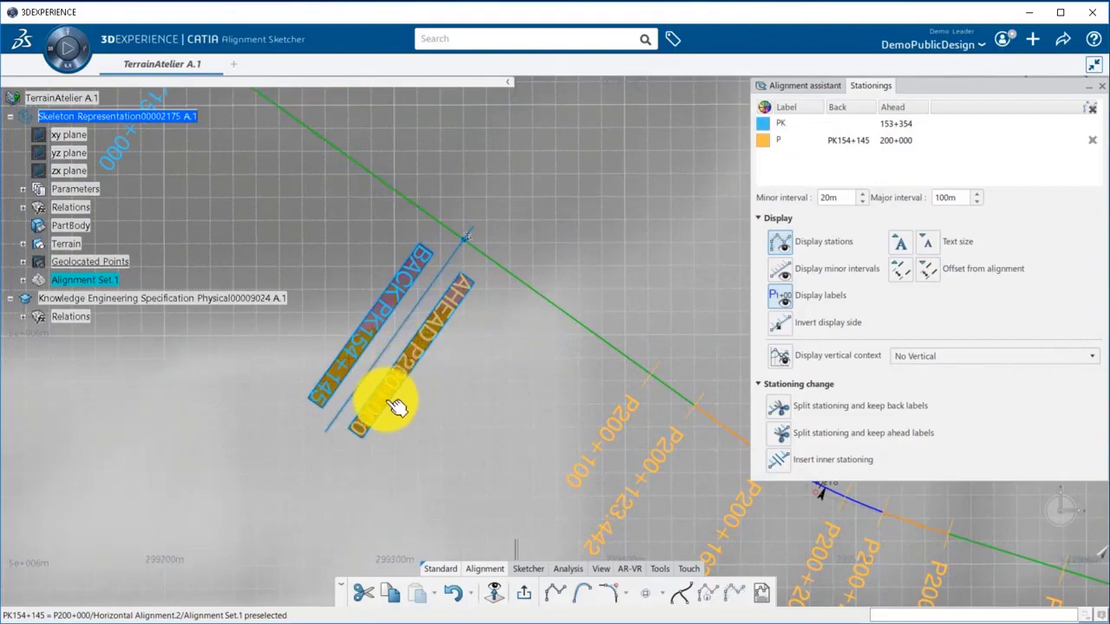
middle_drag(565, 255, 485, 347)
Step: Create a vertical alignment from Horizontal Alignment.2 with Terrain as its terrain, and turn on the distorted scale for the profile
click(808, 88)
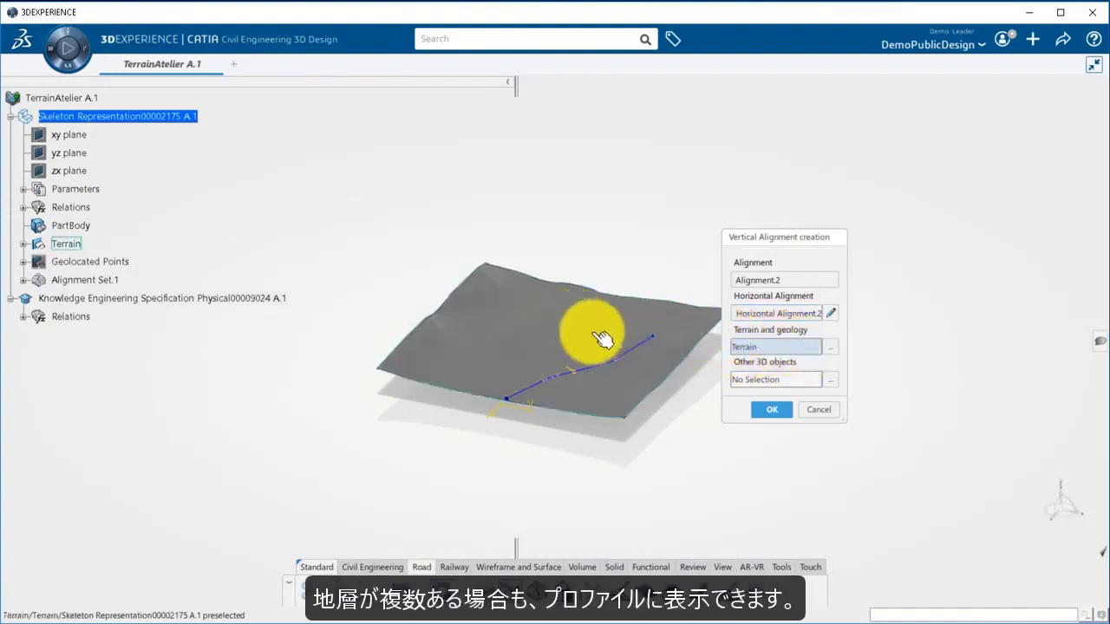
click(771, 407)
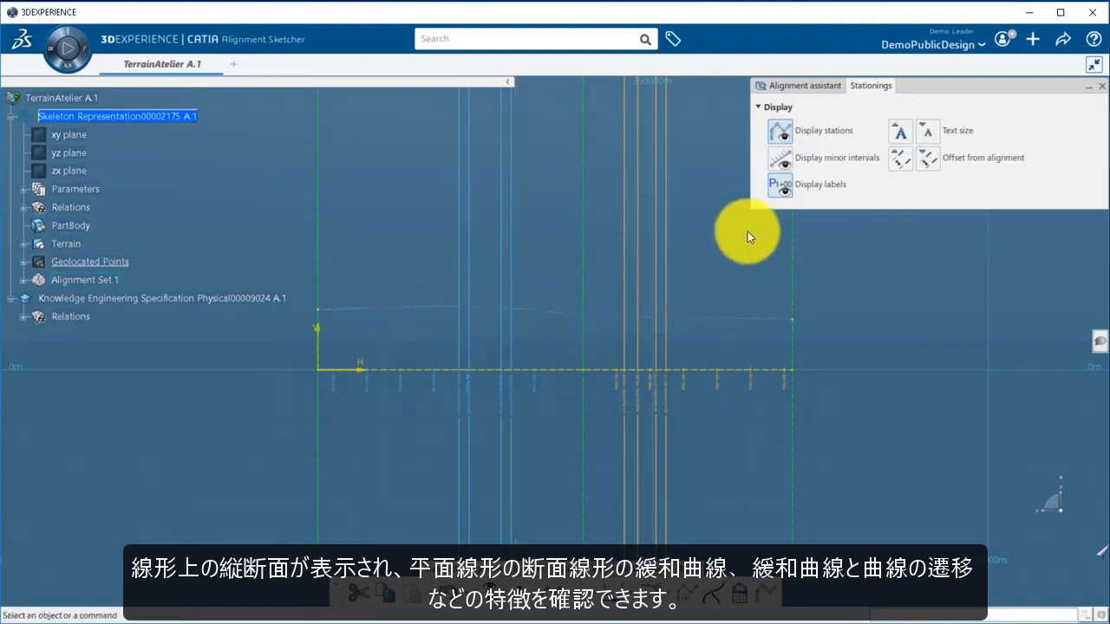
click(796, 85)
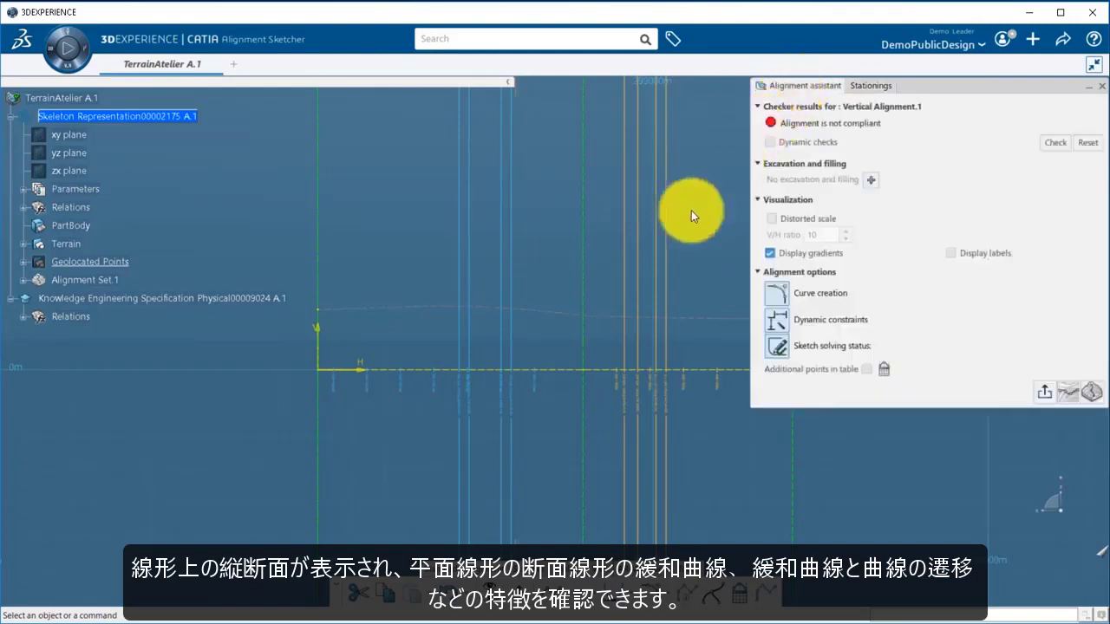
click(770, 218)
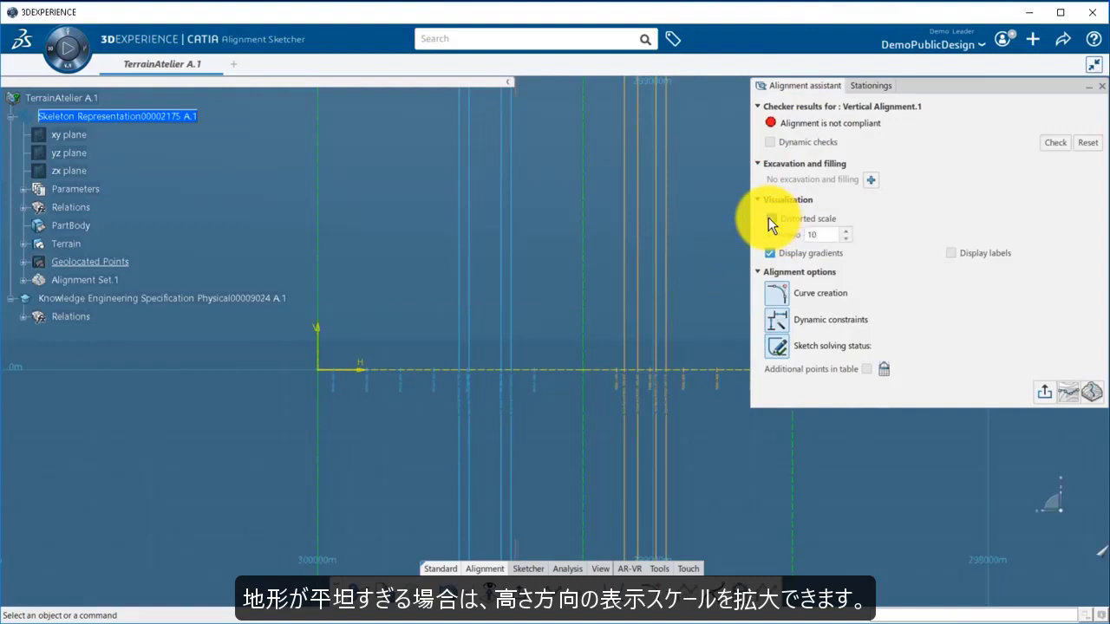
Step: Start the vertical alignment at the terrain profile's first point with a line rising at 3% for about 327 m
middle_drag(567, 254, 533, 307)
middle_drag(523, 269, 528, 296)
middle_drag(359, 317, 400, 389)
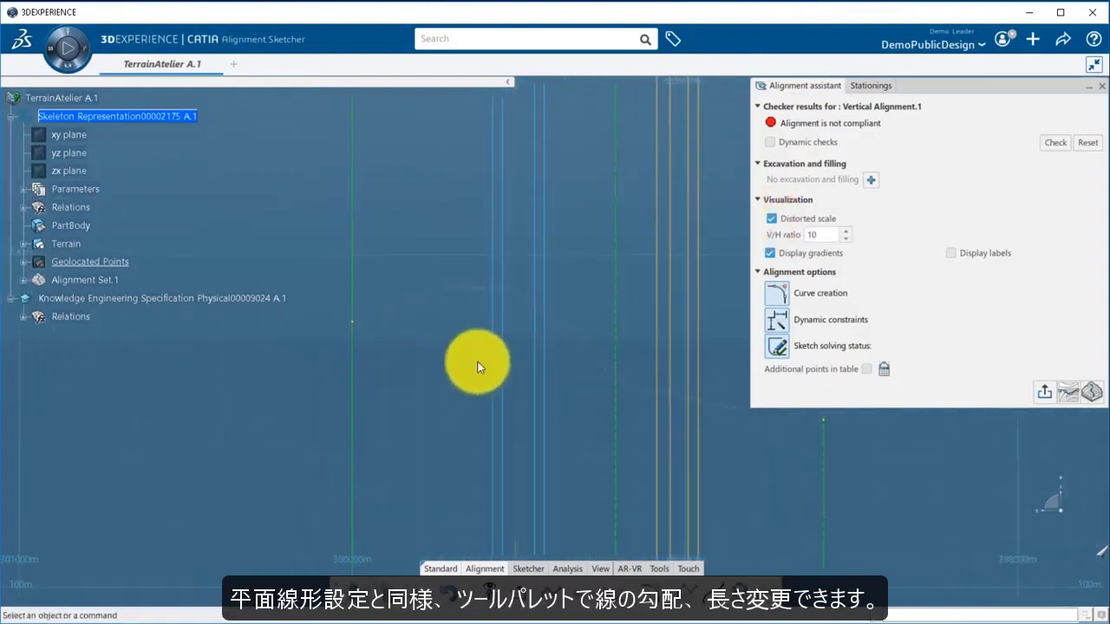
click(546, 586)
click(352, 322)
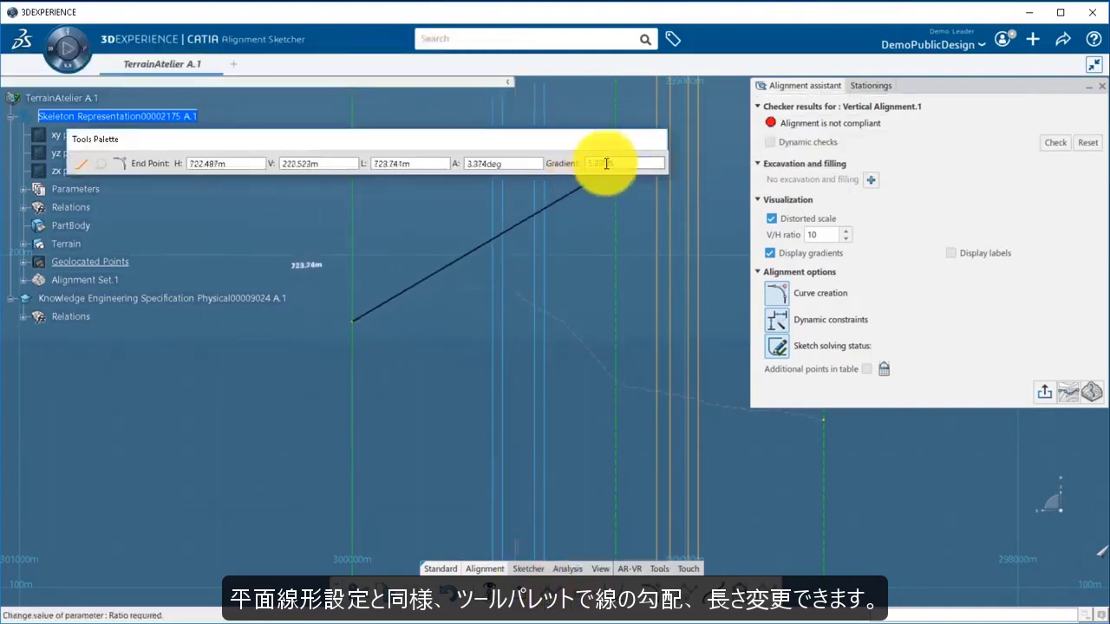
drag(611, 165, 569, 165)
text(3%)
key(Return)
click(461, 286)
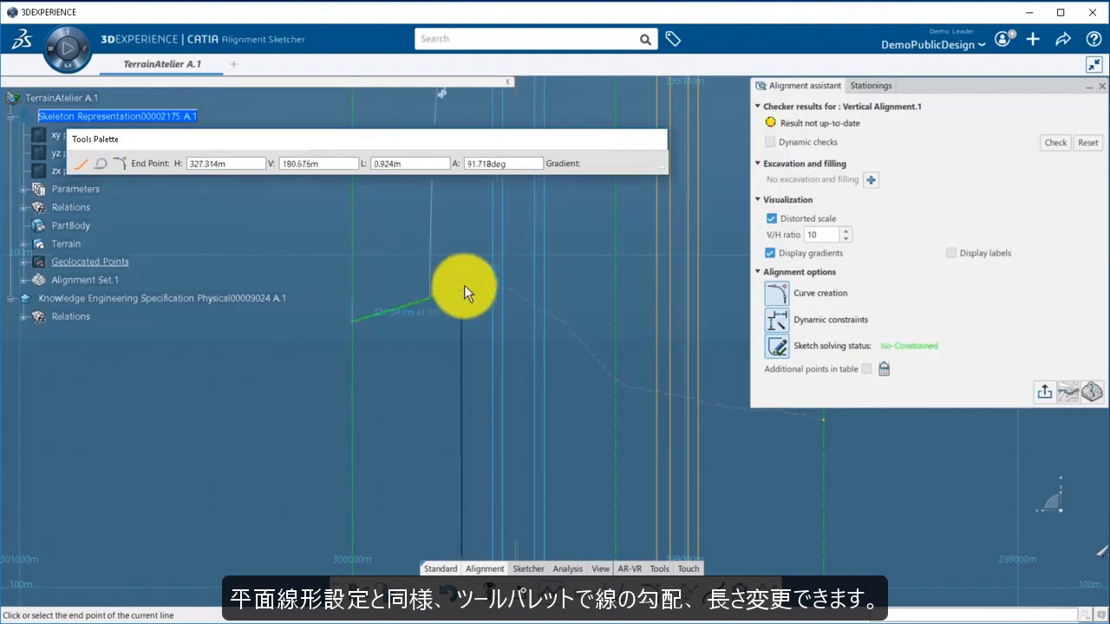
Step: Add a second profile line descending at a 4% gradient, ending just before the station split line
drag(609, 163, 555, 162)
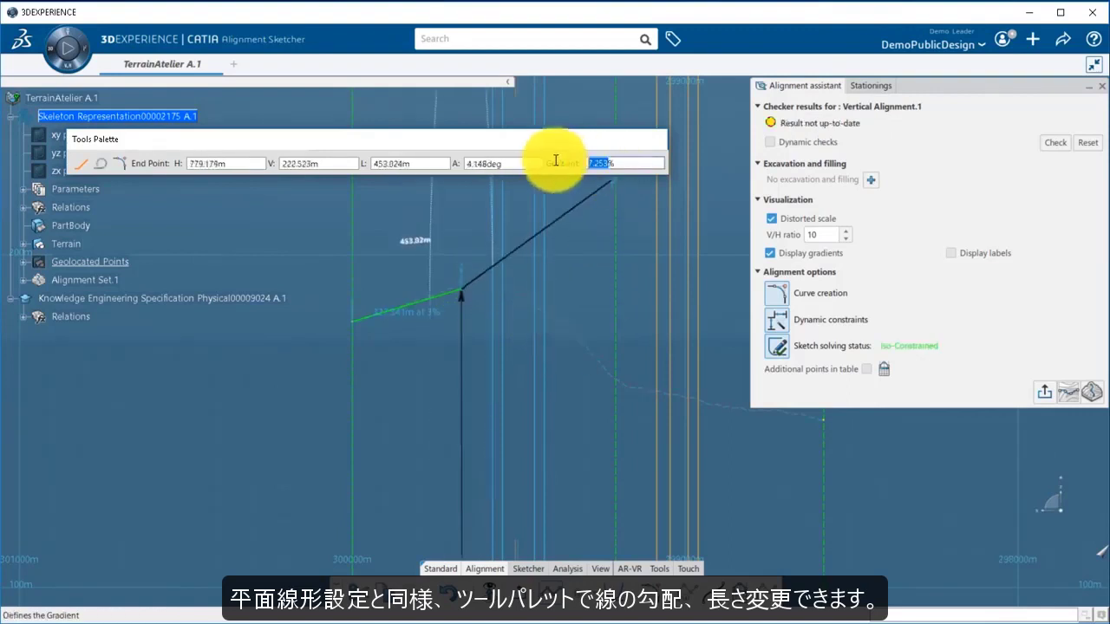
key(Return)
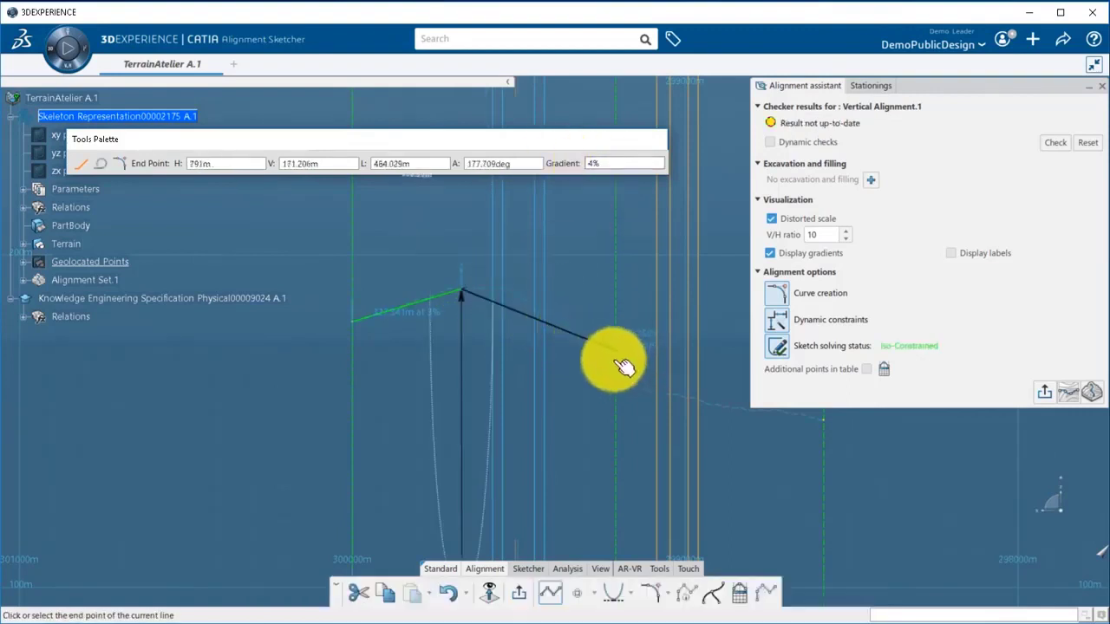
click(597, 347)
Step: Add a third profile line descending at an 8% gradient and end the vertical alignment at the terrain profile's last point
drag(611, 163, 575, 172)
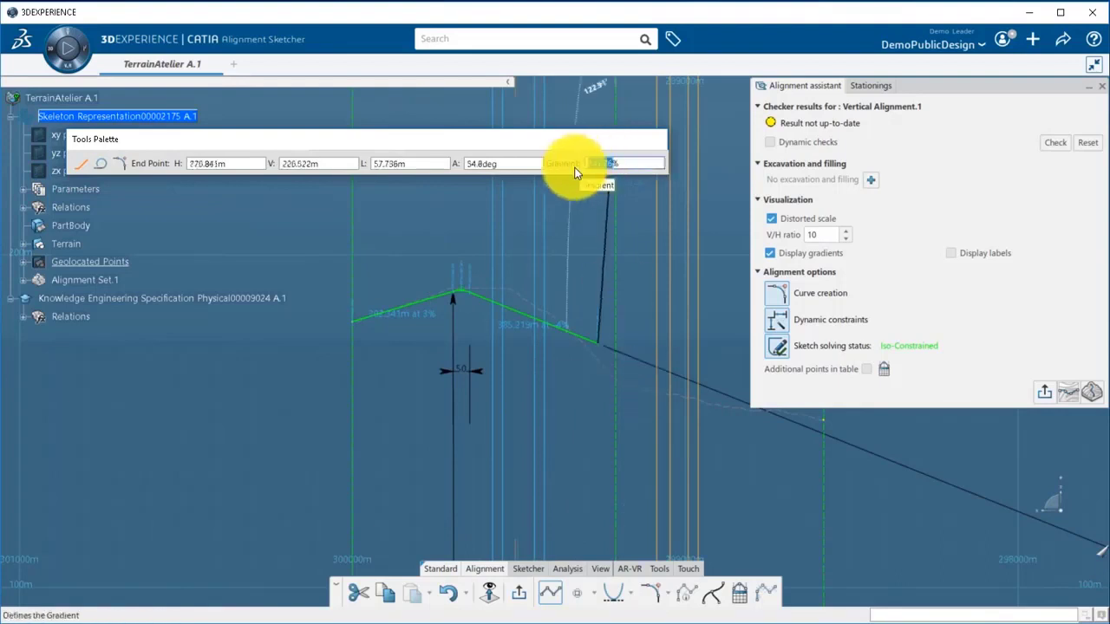
text(8)
key(Return)
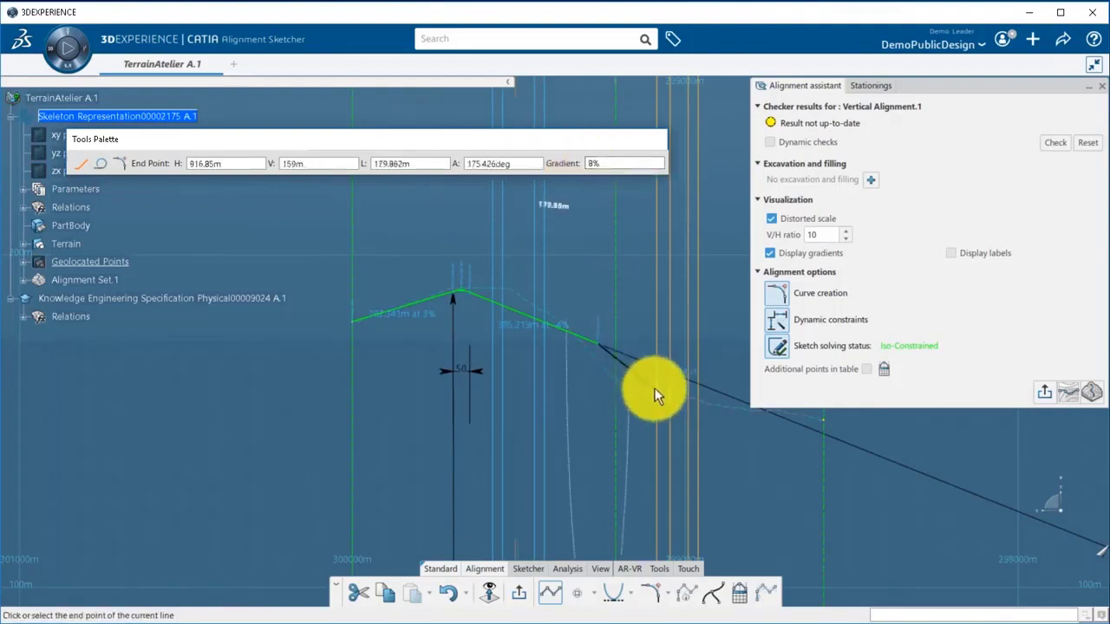
click(658, 390)
middle_drag(686, 422, 447, 428)
double_click(583, 426)
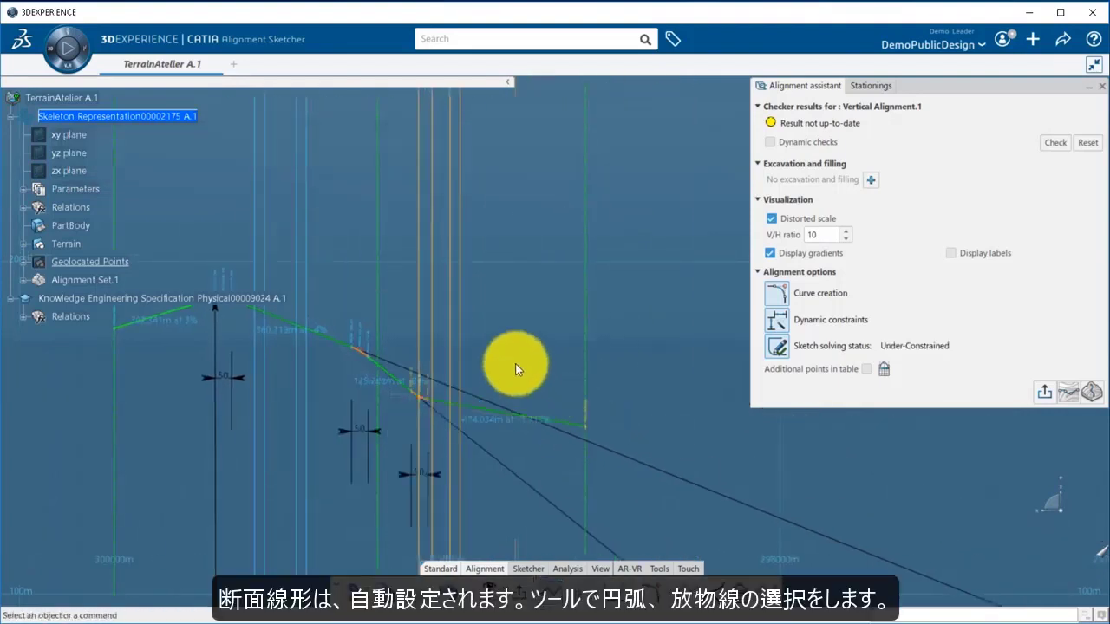
Step: Lengthen the parabolic vertical curve between the 4% and 8% descending lines and check the vertical alignment for compliance
mouse_move(515, 363)
middle_down()
mouse_move(645, 359)
mouse_move(633, 259)
middle_up()
middle_drag(339, 395, 422, 371)
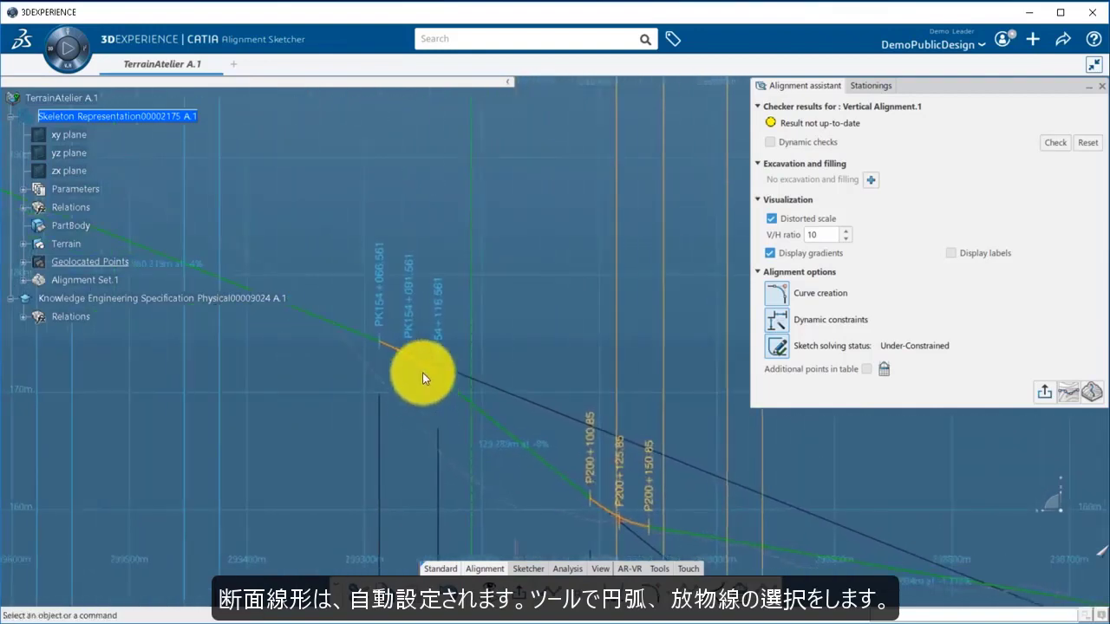
click(411, 355)
click(456, 312)
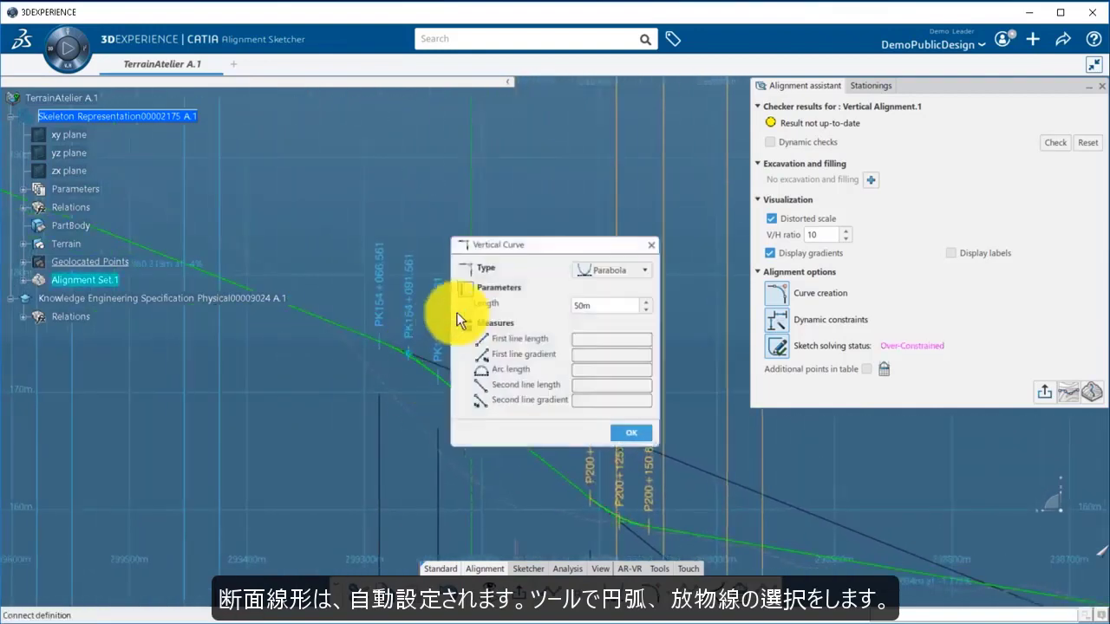
click(632, 273)
click(544, 261)
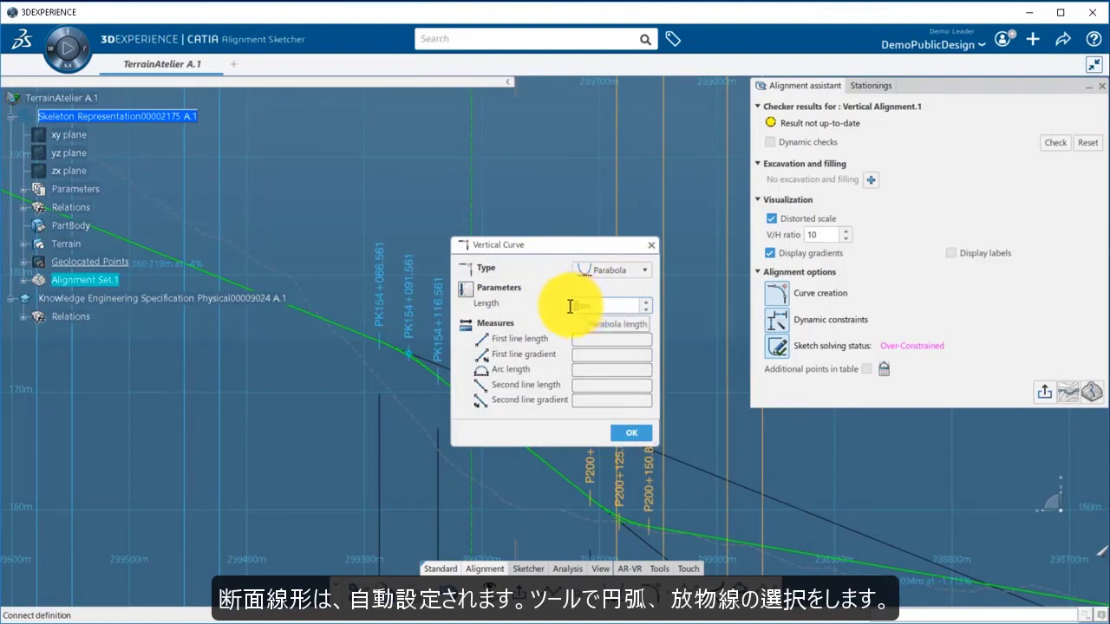
click(621, 462)
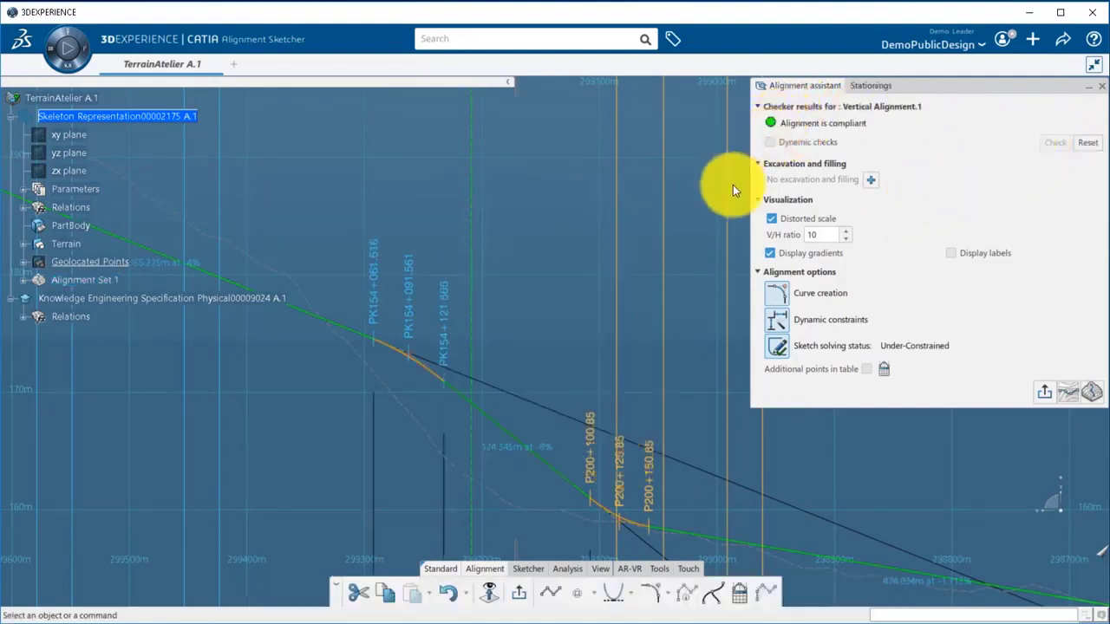
Step: Add an excavation and filling analysis to the vertical alignment with its default settings and compute the volumes
middle_drag(590, 280, 515, 405)
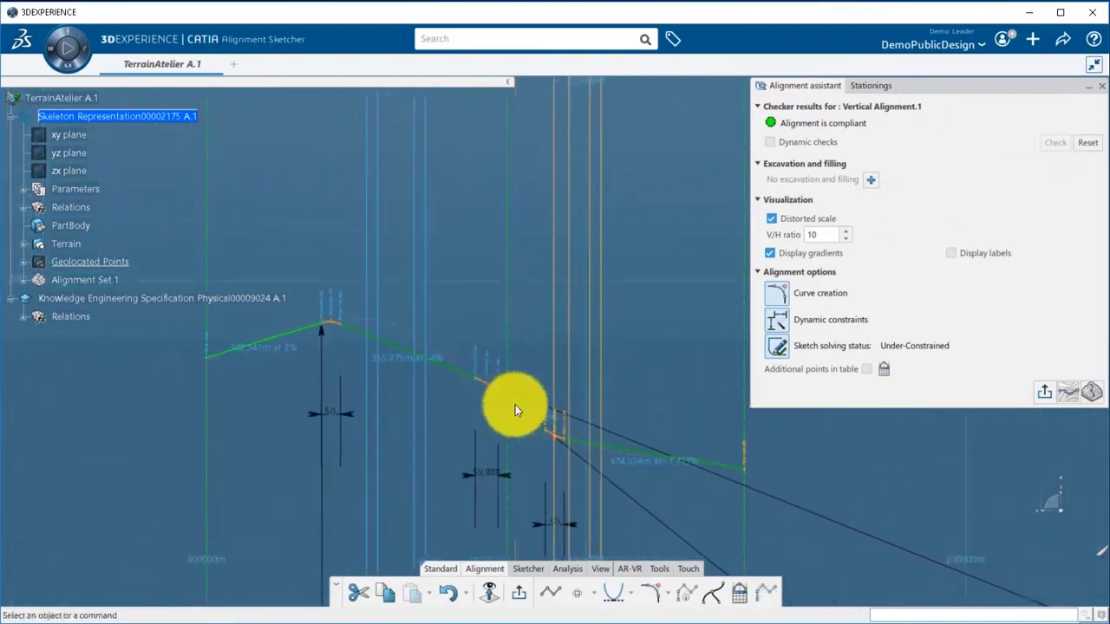
click(870, 180)
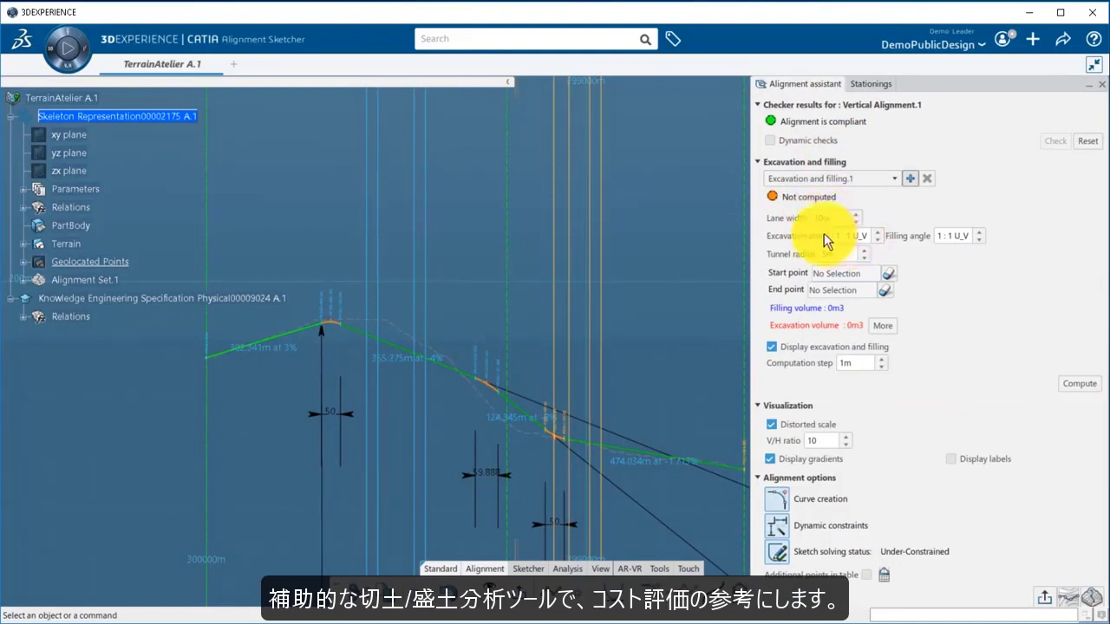
mouse_move(839, 235)
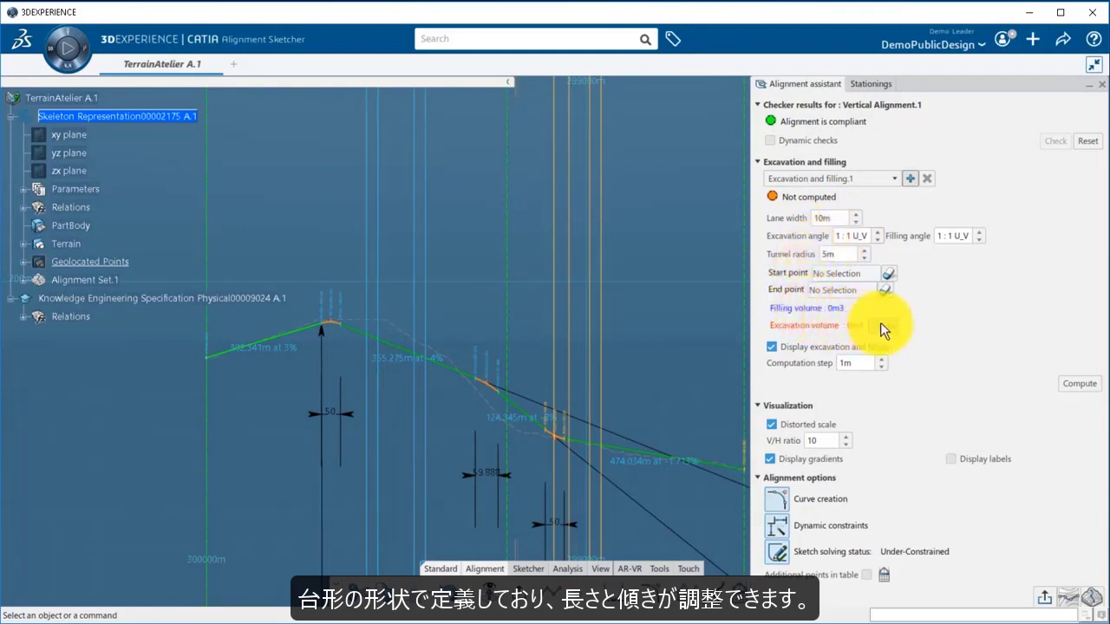
click(1075, 393)
Step: Examine the cut and fill areas along the profile and the parameters stored under Excavation and filling.1 in Alignment.2
middle_drag(298, 416, 374, 307)
middle_drag(489, 347, 278, 109)
middle_drag(641, 260, 475, 317)
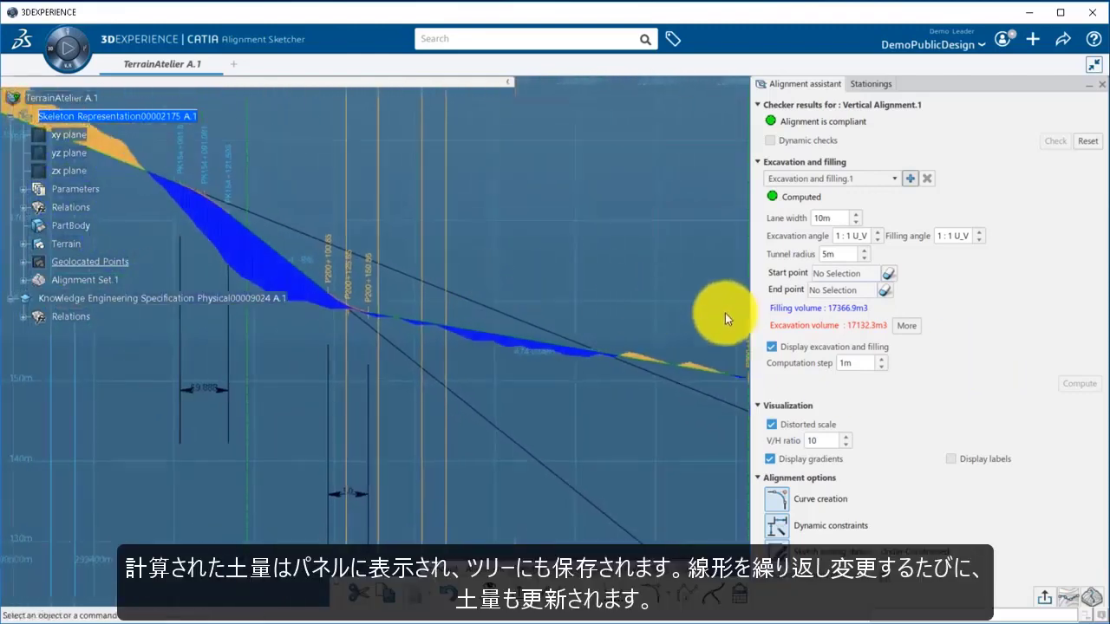
click(24, 280)
click(36, 297)
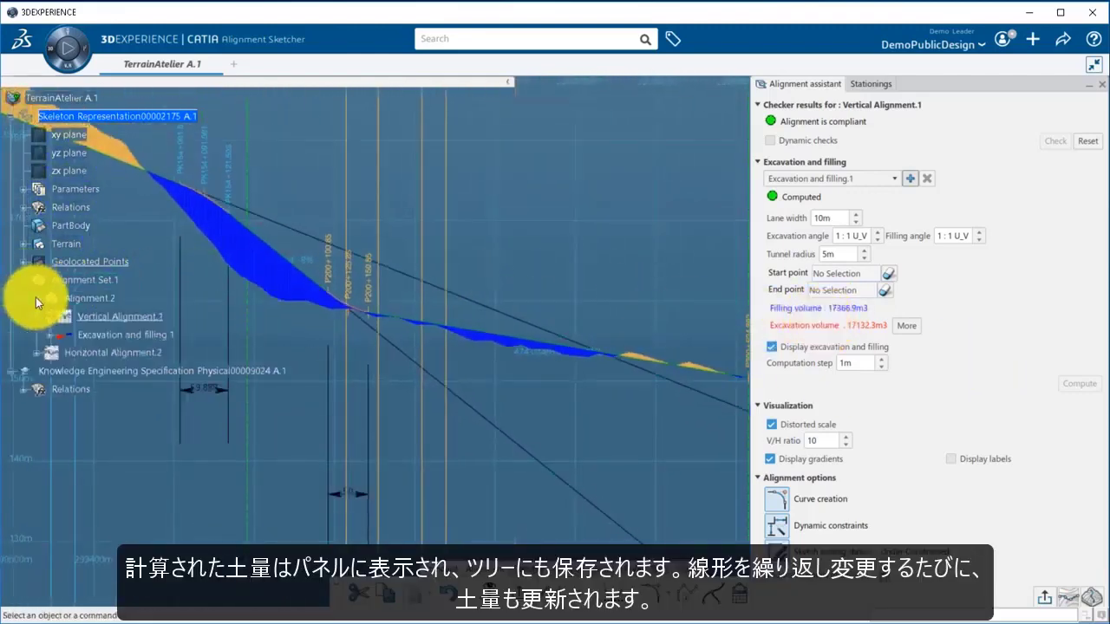
click(49, 336)
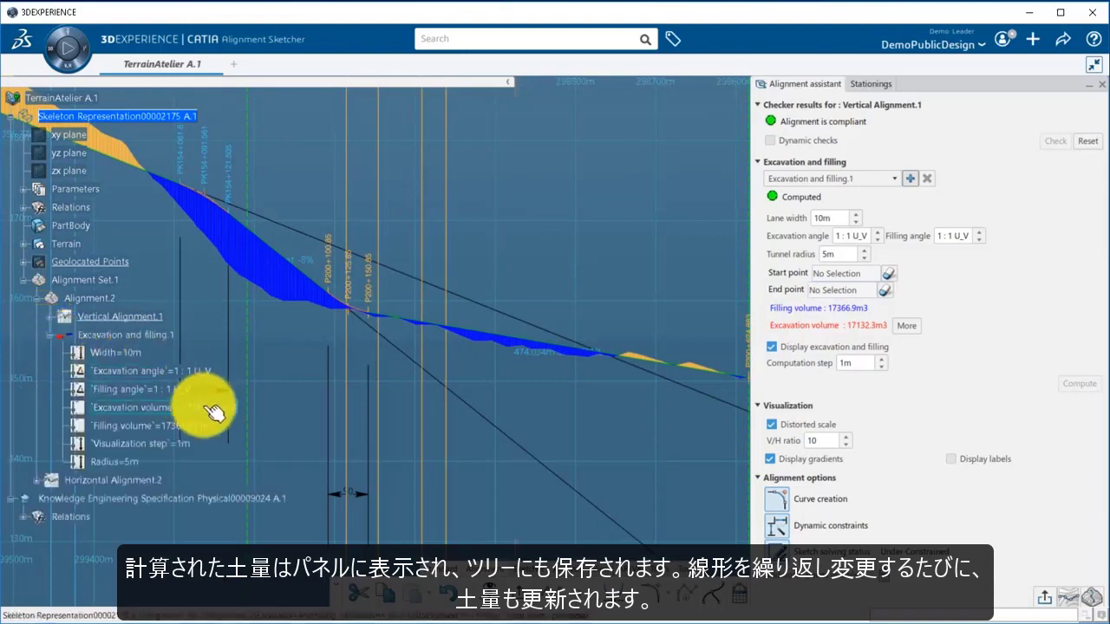
middle_drag(564, 260, 668, 434)
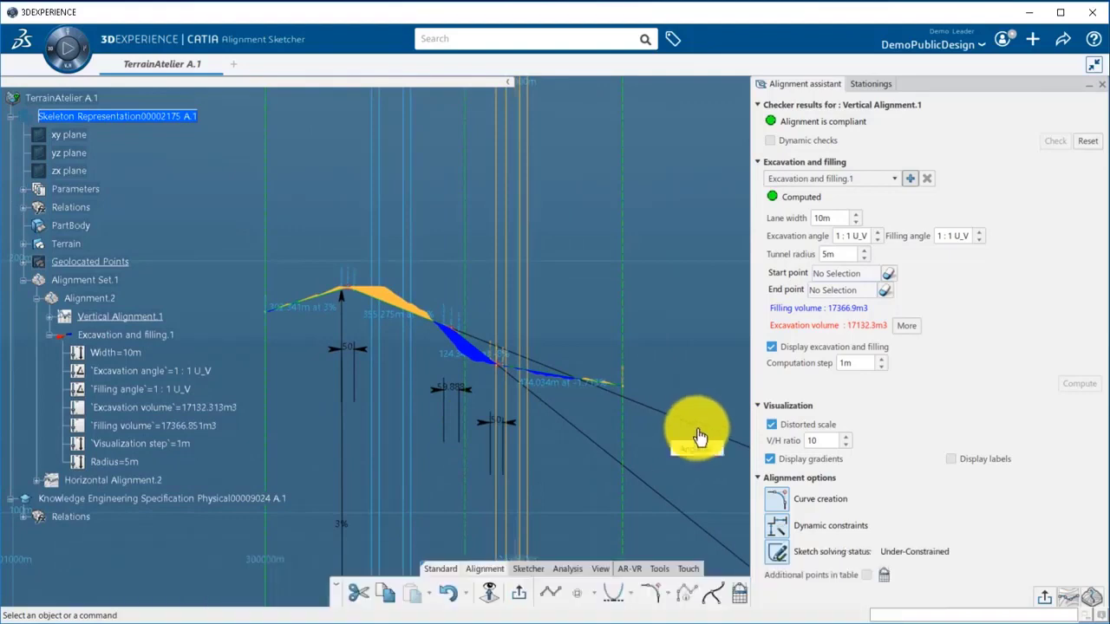
Step: Leave the alignment sketch and create a 3D alignment in Alignment.2 from Horizontal Alignment.2 and Vertical Alignment.1
middle_drag(581, 443, 582, 370)
middle_drag(563, 408, 622, 376)
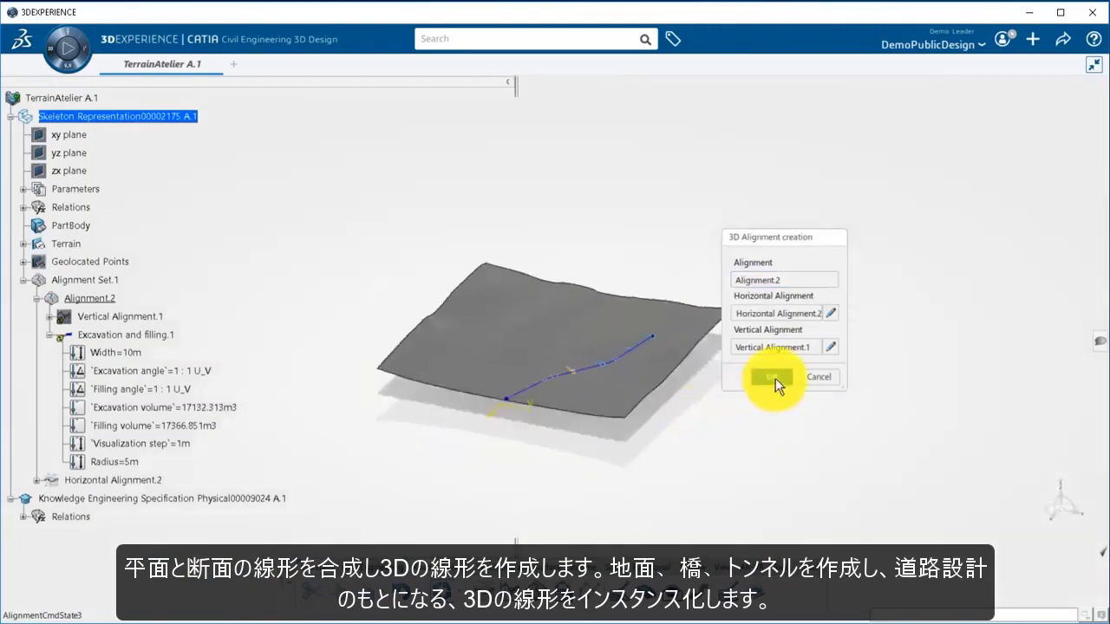
click(772, 378)
Step: Hide Horizontal Alignment.2 and examine the station labels along the 3D alignment on the terrain
right_click(91, 515)
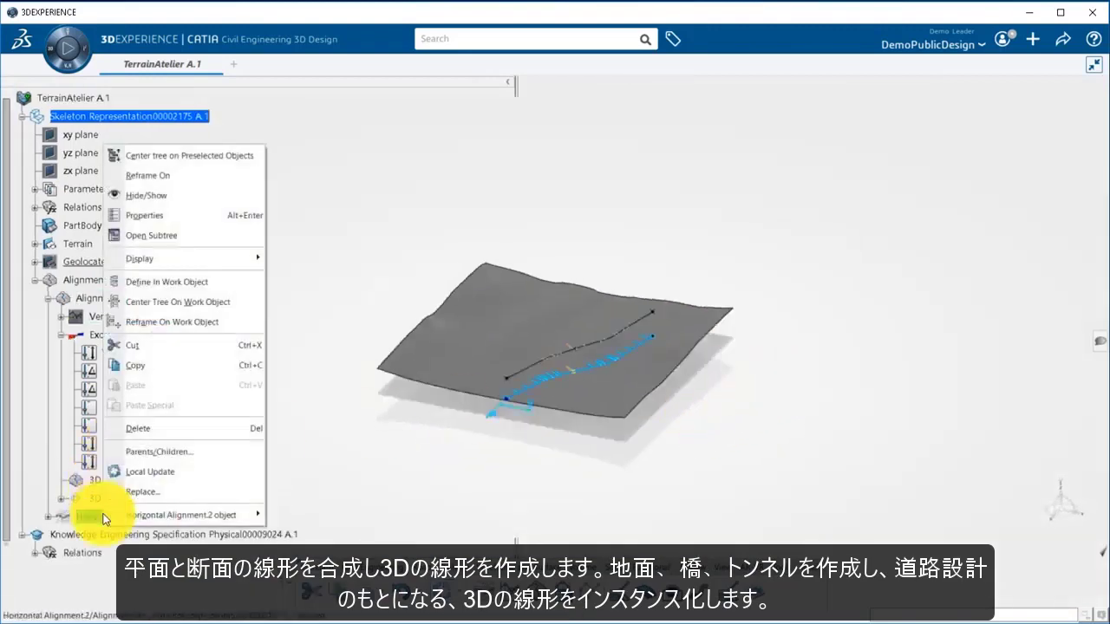
click(145, 202)
ctrl+middle_drag(466, 493, 477, 343)
middle_click(909, 323)
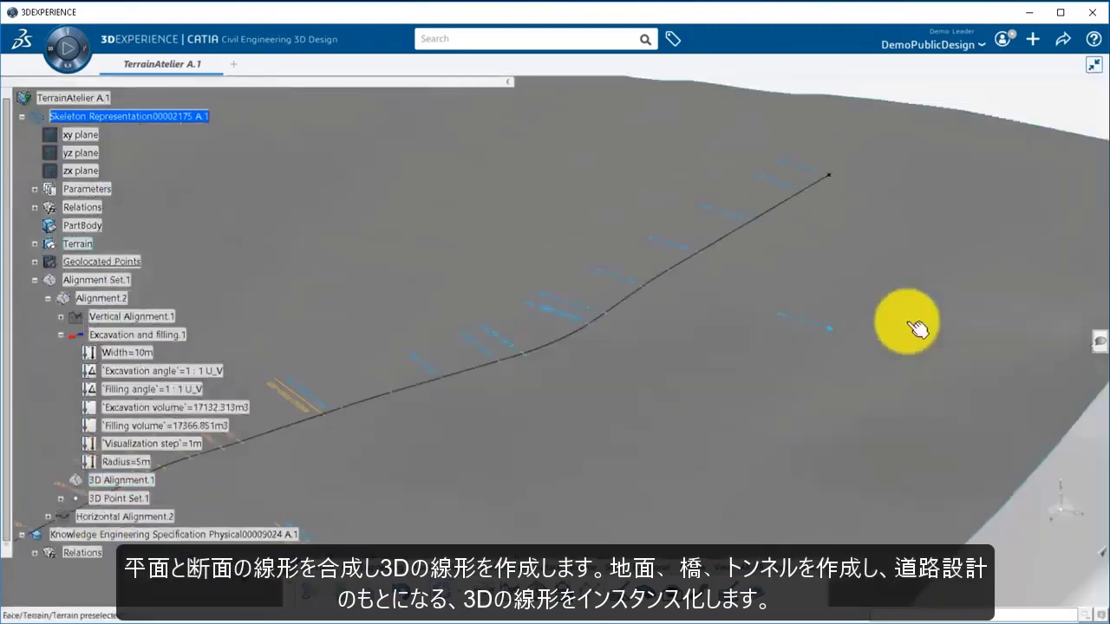
middle_drag(916, 328, 699, 348)
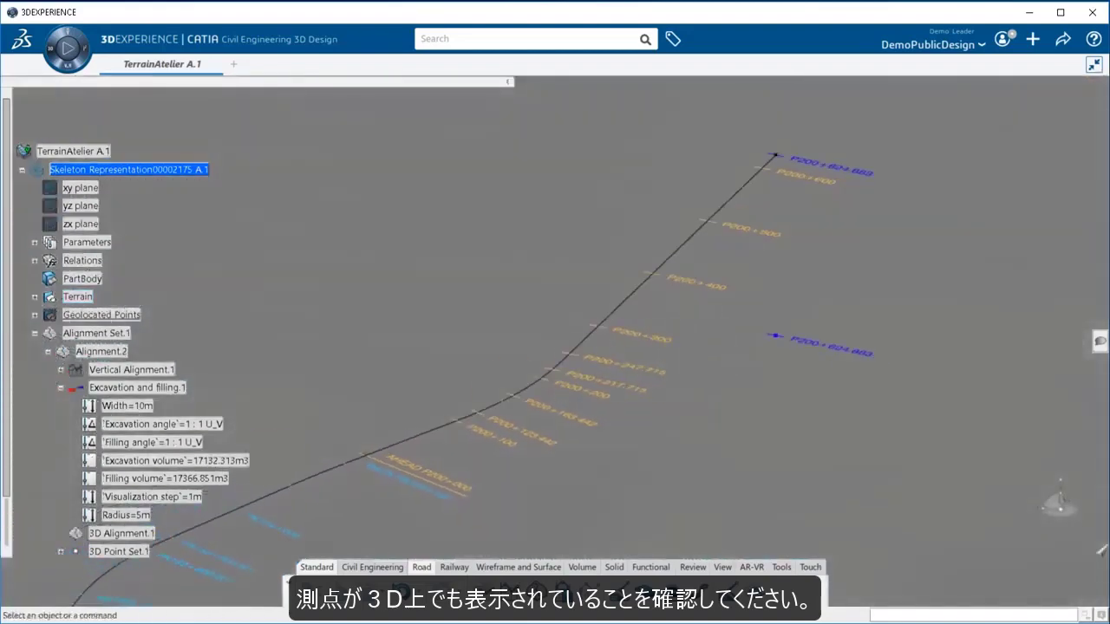